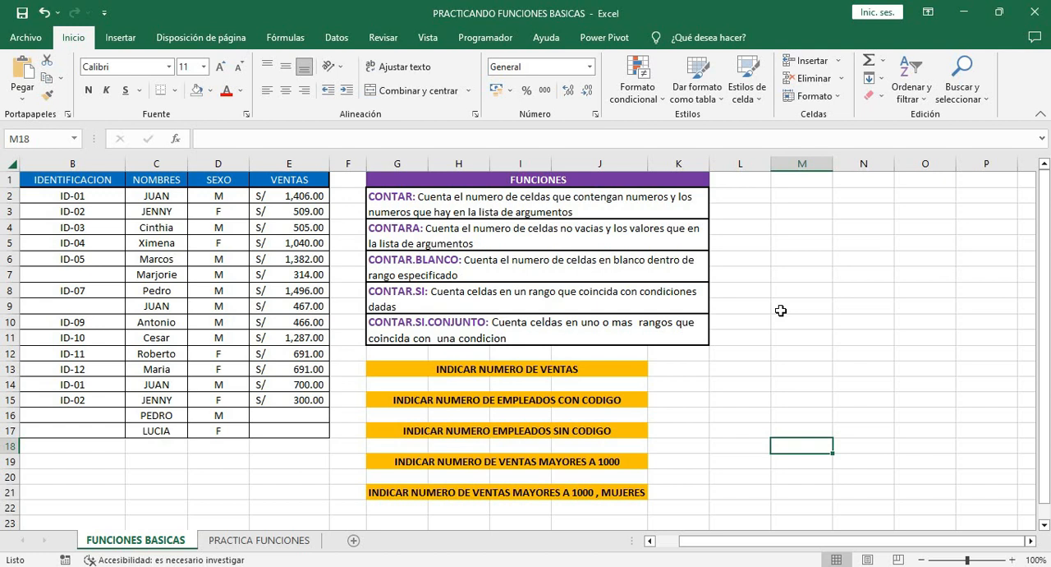
Enter a CONTAR formula in cell M2 that counts the literal values 1;3;4;5;6
{"action": "left_click", "coordinate": [794, 198]}
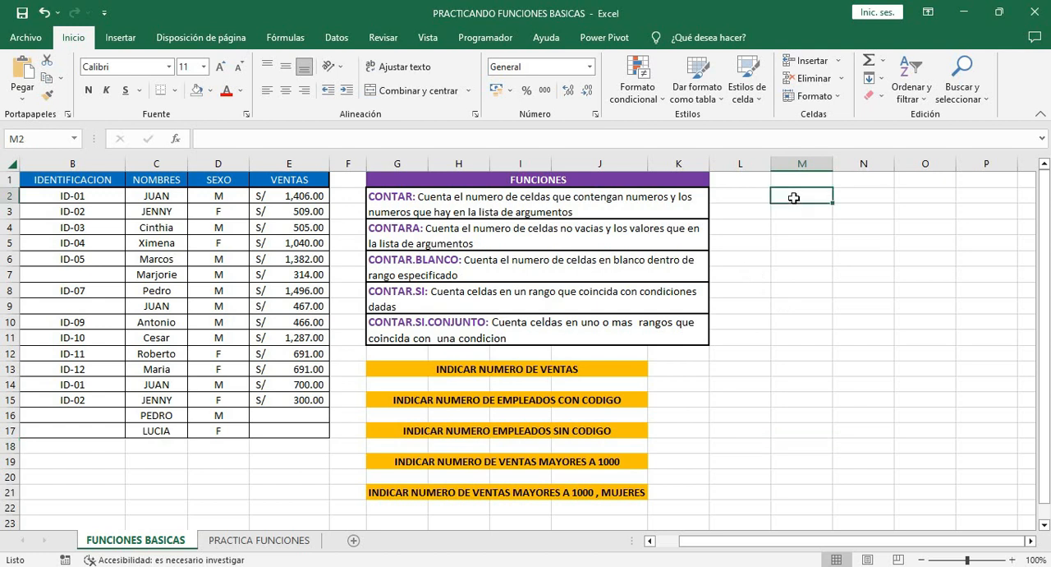
{"action": "type", "text": "+"}
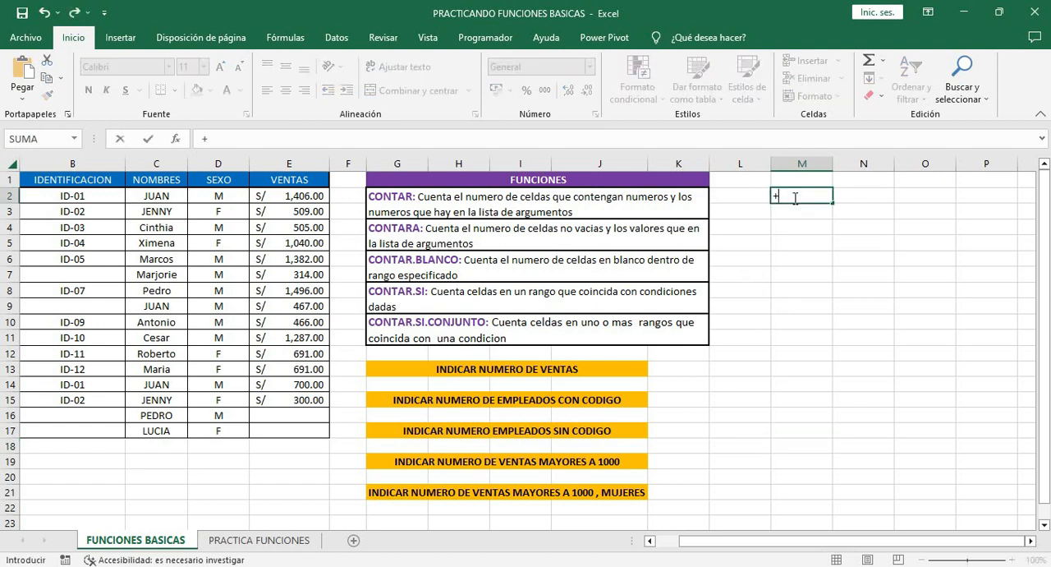
{"action": "type", "text": "contar"}
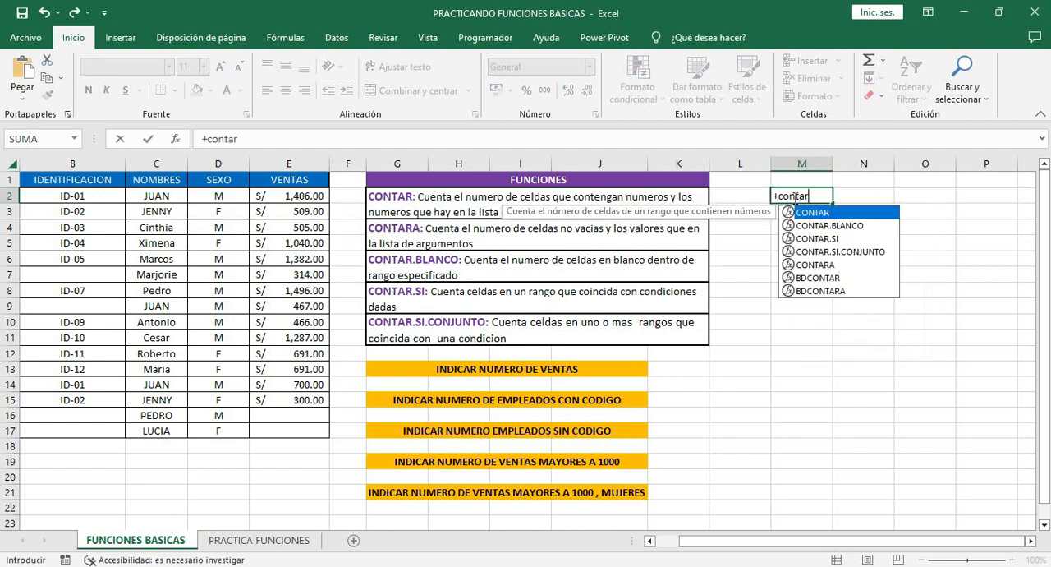
{"action": "key", "text": "Tab"}
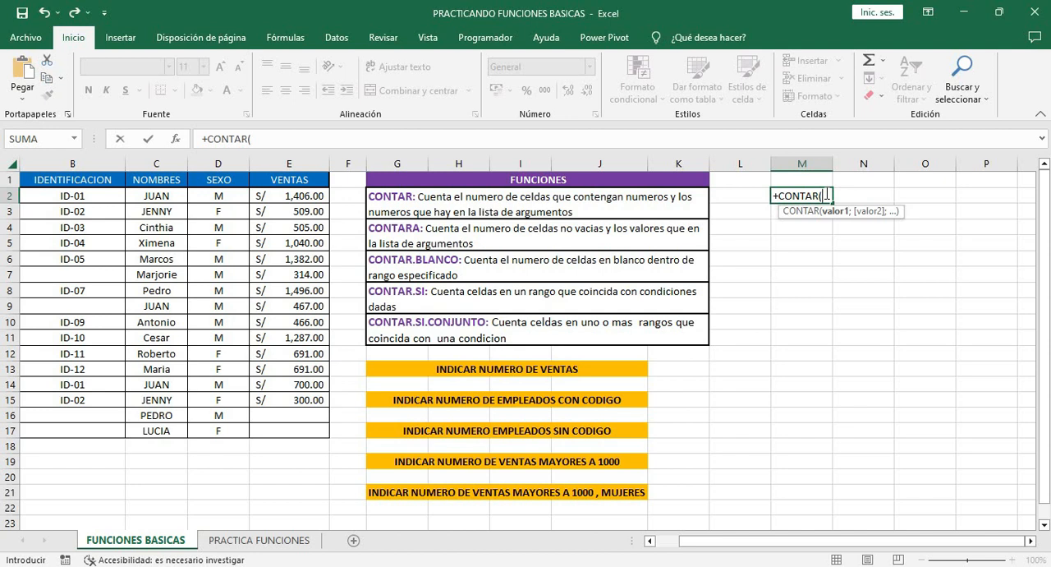
{"action": "type", "text": "1;"}
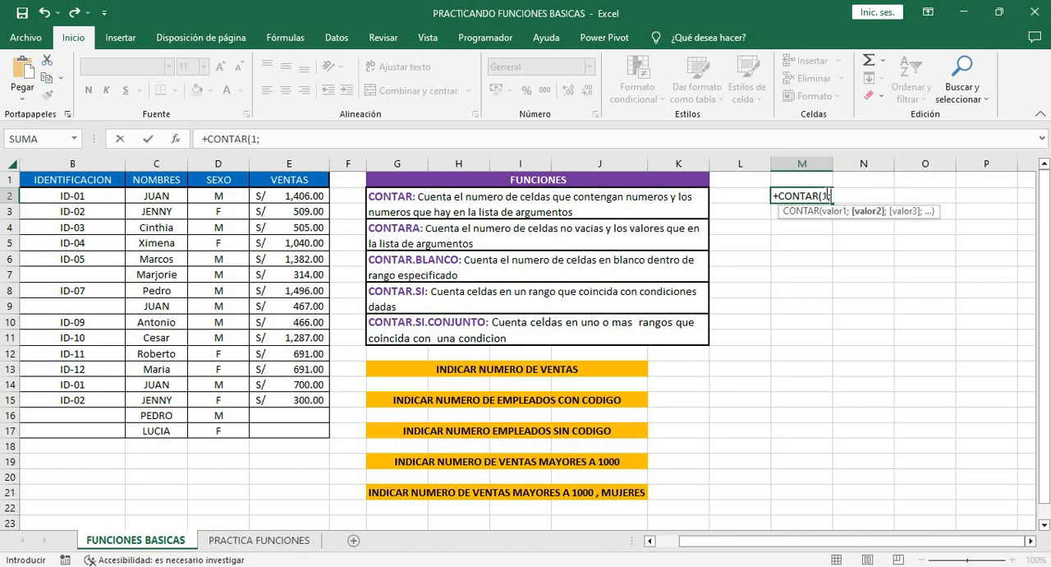
{"action": "type", "text": "3;4"}
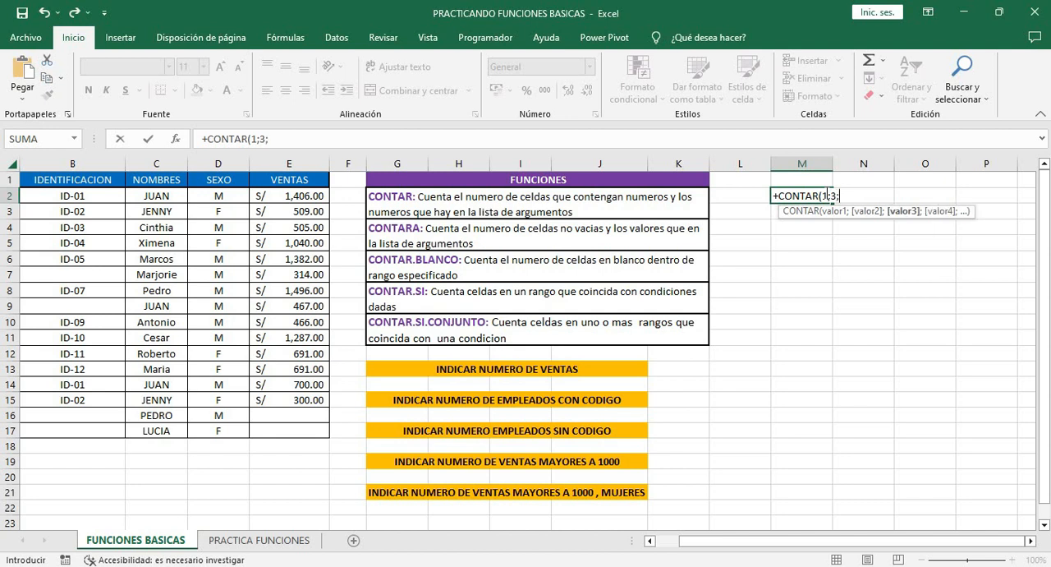
{"action": "type", "text": ";5"}
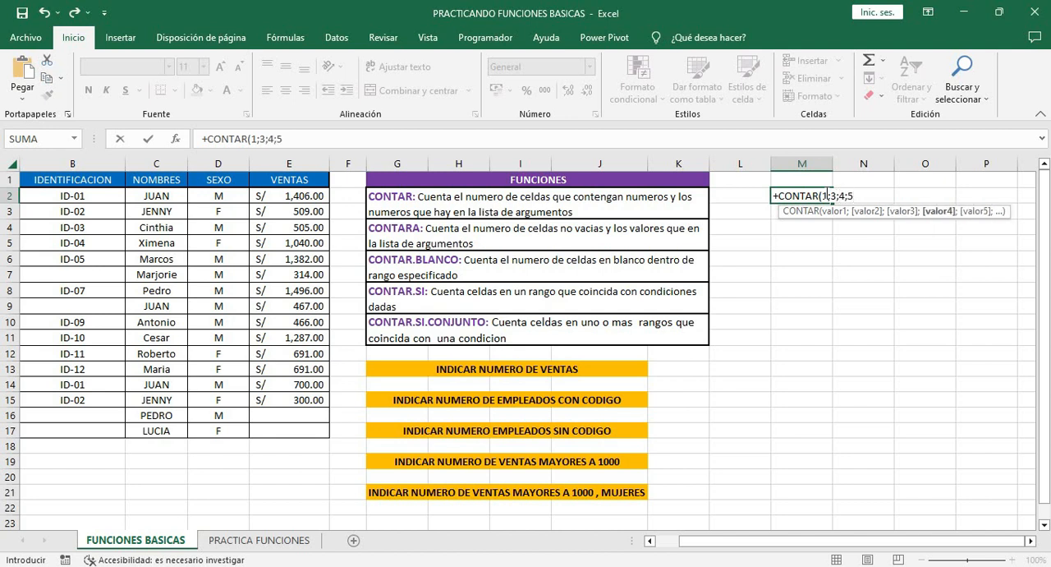
{"action": "type", "text": ";6"}
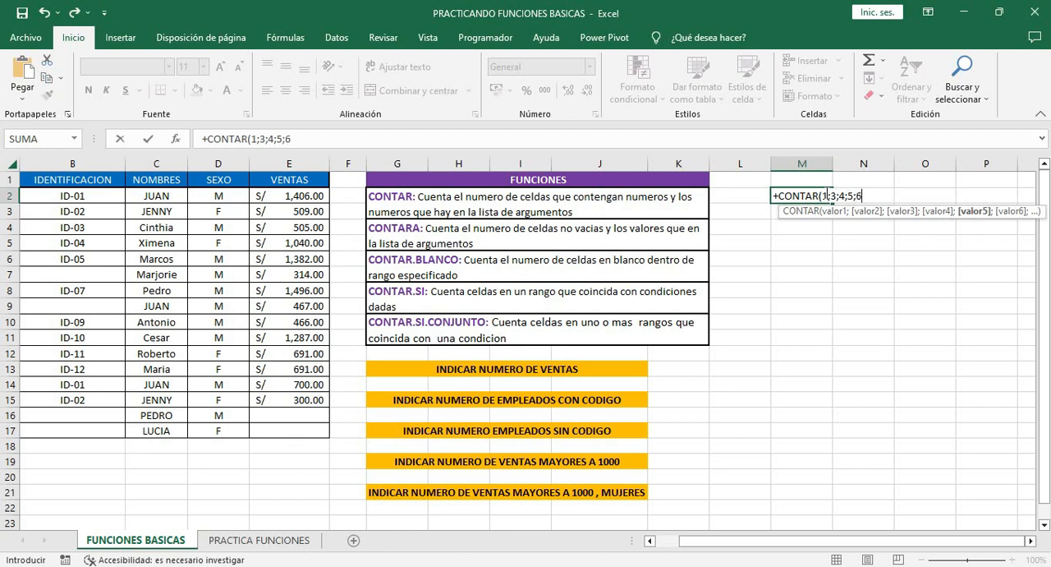
{"action": "key", "text": "ctrl+Return"}
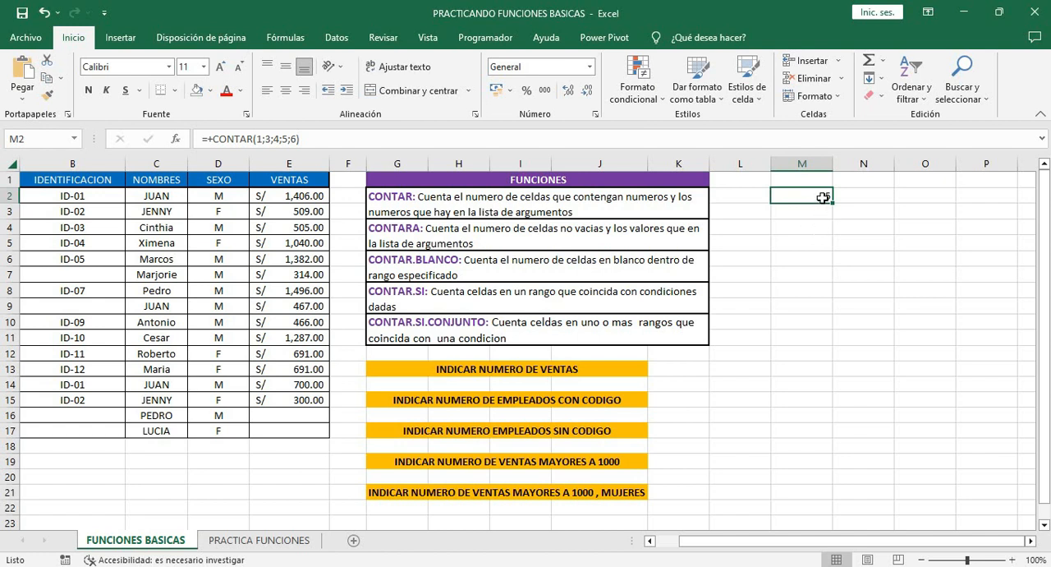
Count the number of sales in cell G14 with CONTAR over the VENTAS range E2:E17
{"action": "left_click", "coordinate": [407, 383]}
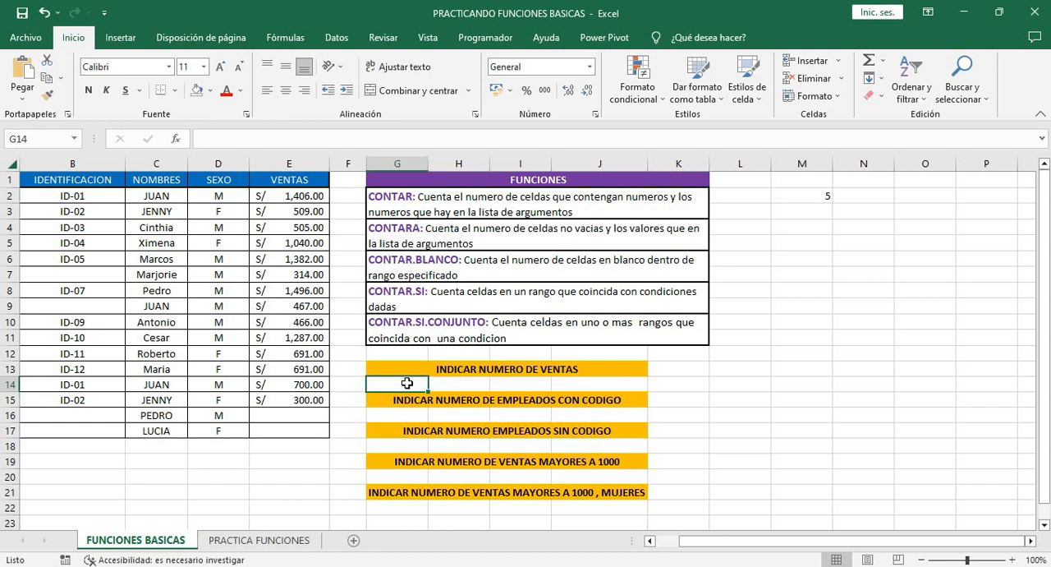
{"action": "double_click", "coordinate": [408, 383]}
{"action": "type", "text": "co"}
{"action": "key", "text": "BackSpace"}
{"action": "key", "text": "BackSpace"}
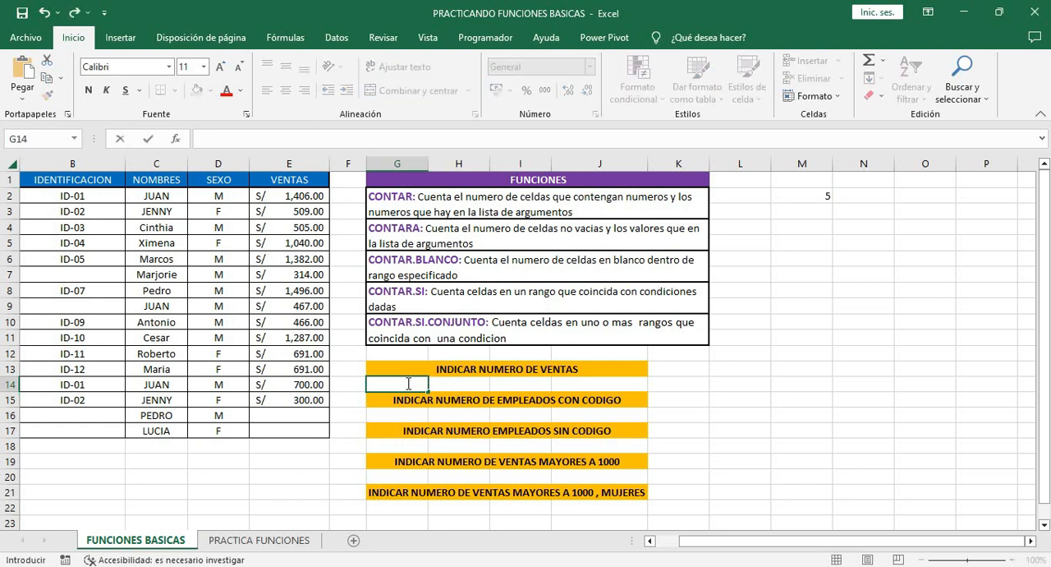
{"action": "type", "text": "+con"}
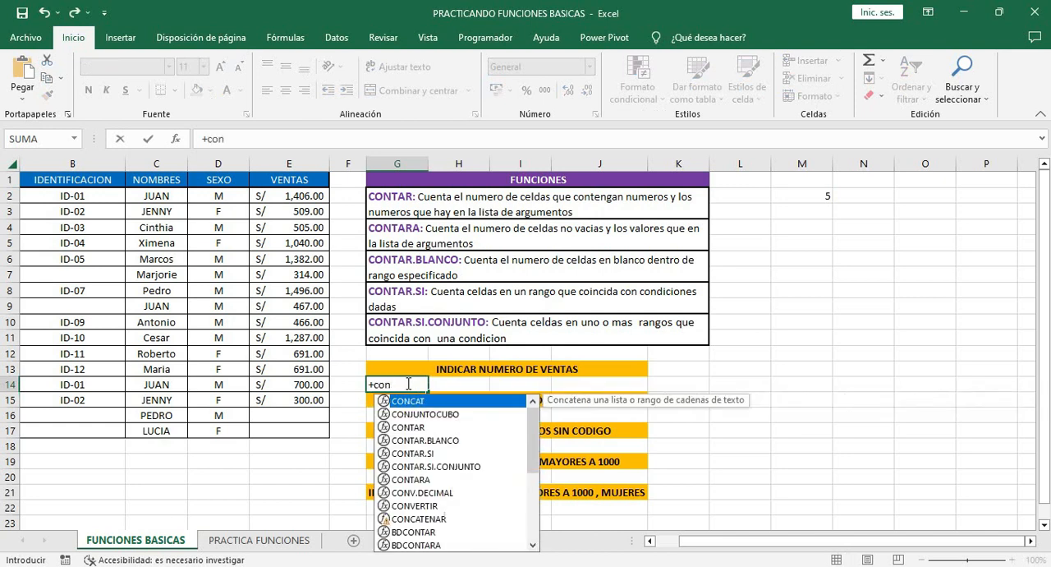
{"action": "double_click", "coordinate": [417, 427]}
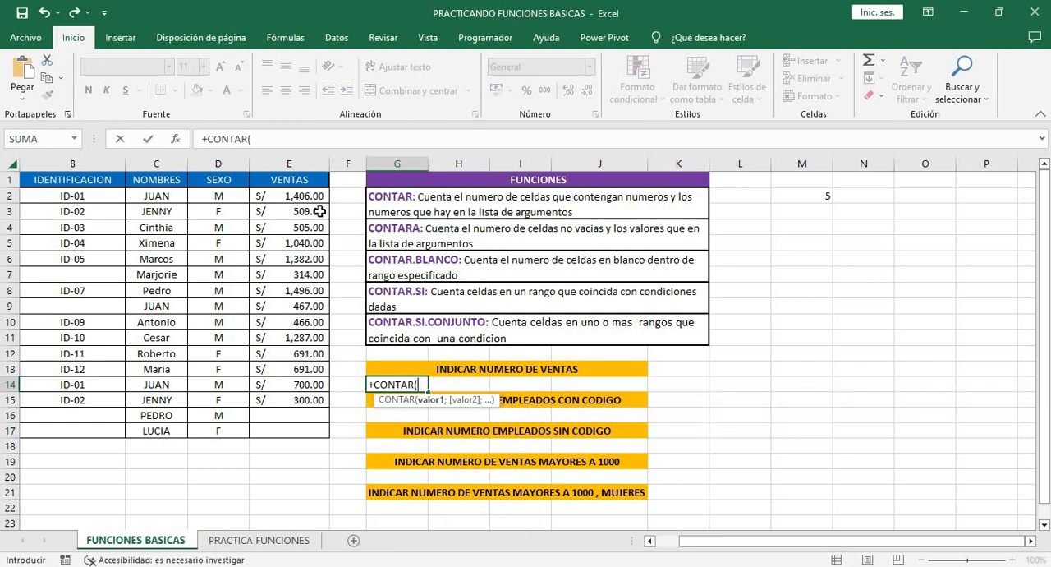
{"action": "left_click_drag", "start_coordinate": [319, 196], "coordinate": [301, 428]}
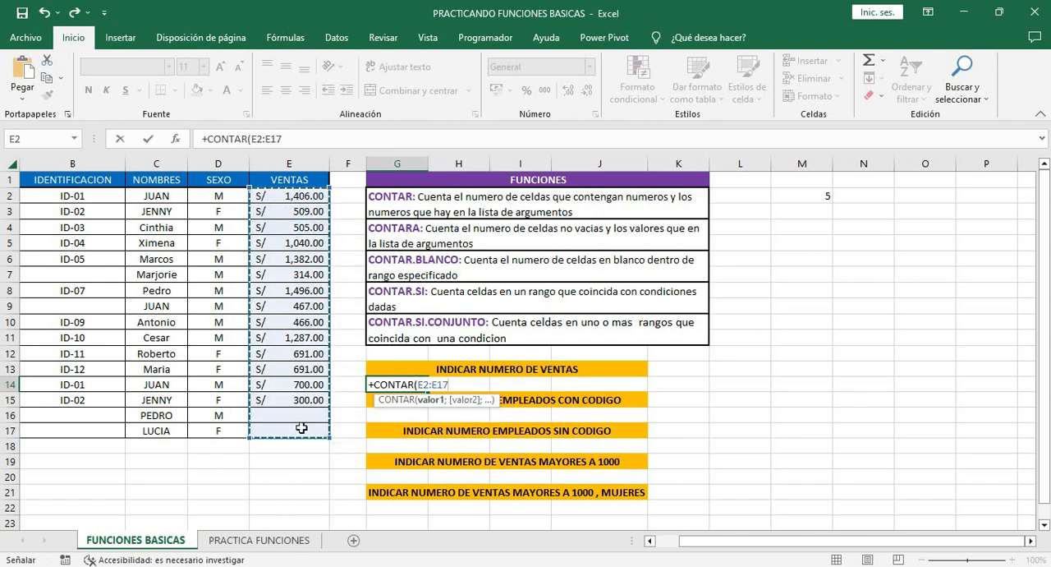
{"action": "left_click_drag", "start_coordinate": [302, 428], "coordinate": [302, 428]}
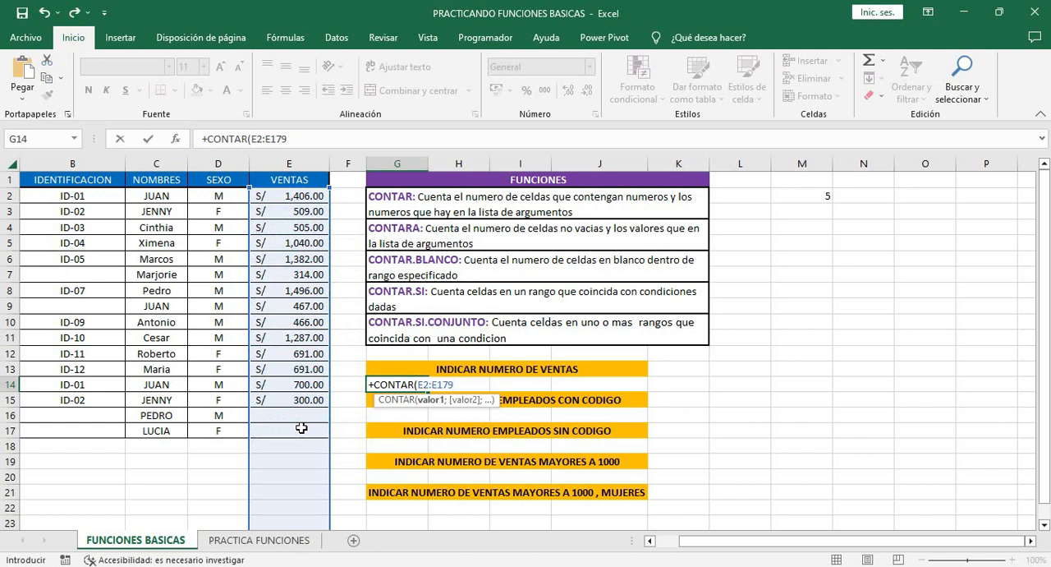
{"action": "type", "text": ")"}
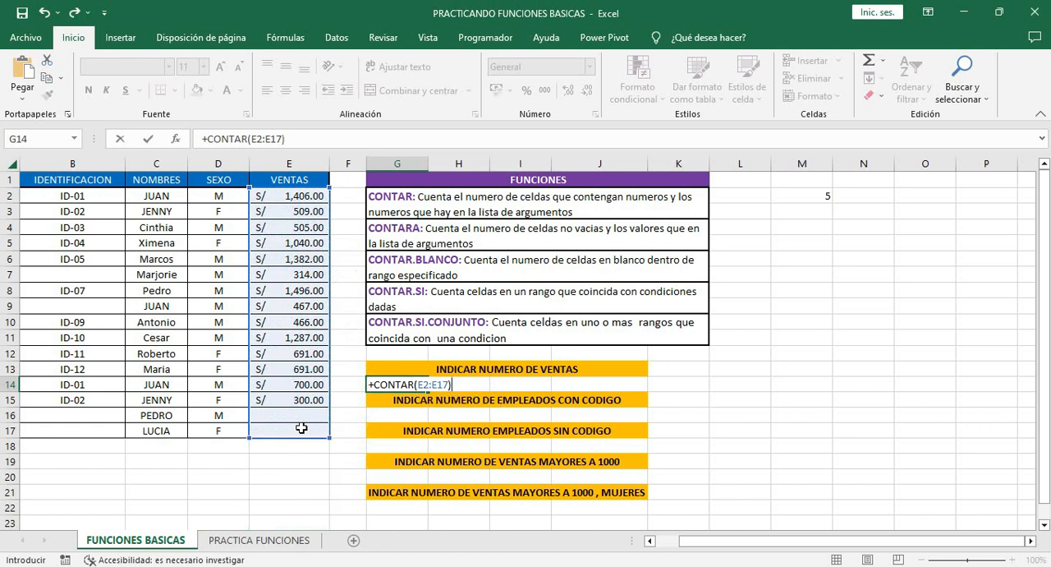
{"action": "key", "text": "Return"}
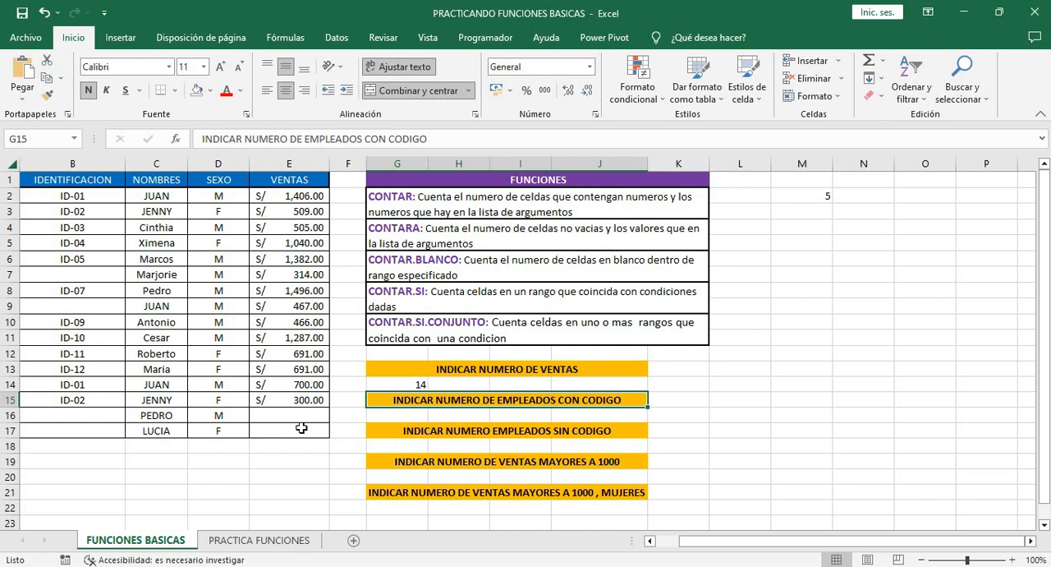
Count the employees with a code in cell G16 using CONTARA over the IDENTIFICACION range B2:B17
{"action": "left_click", "coordinate": [381, 417]}
{"action": "type", "text": "+"}
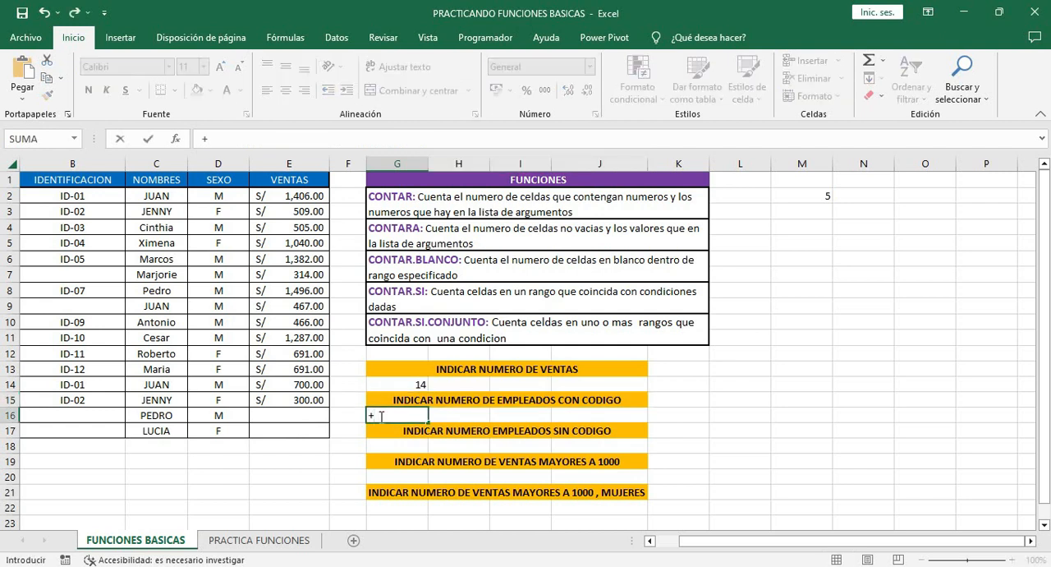
{"action": "type", "text": "conta"}
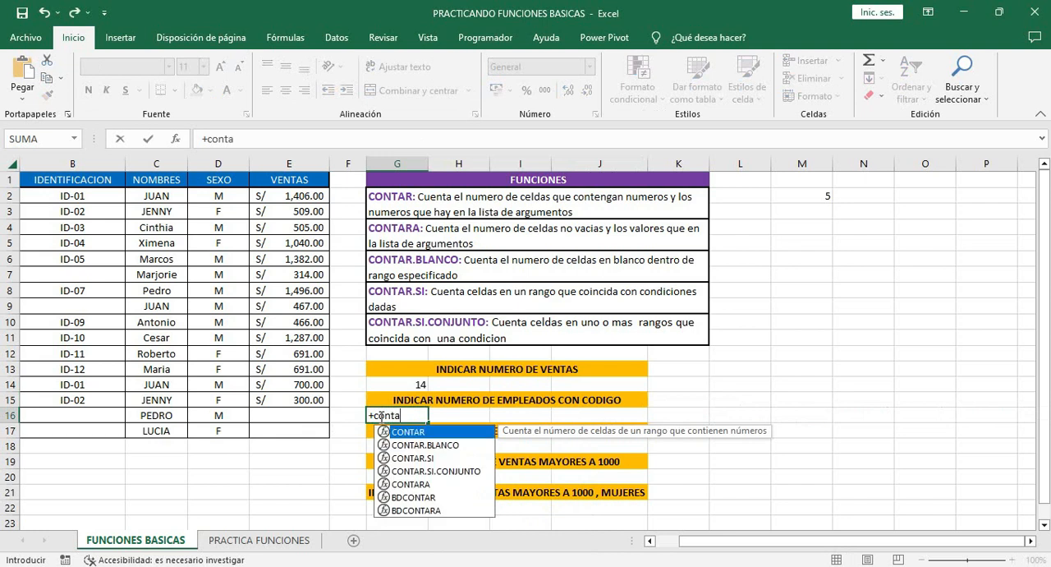
{"action": "type", "text": "ra"}
{"action": "key", "text": "Tab"}
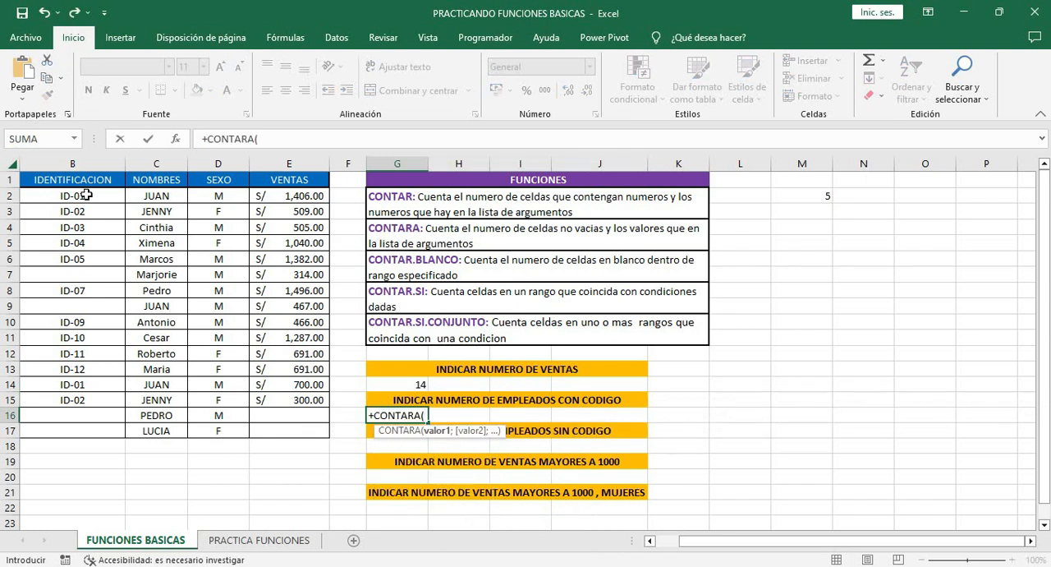
{"action": "left_click_drag", "start_coordinate": [87, 196], "coordinate": [85, 426]}
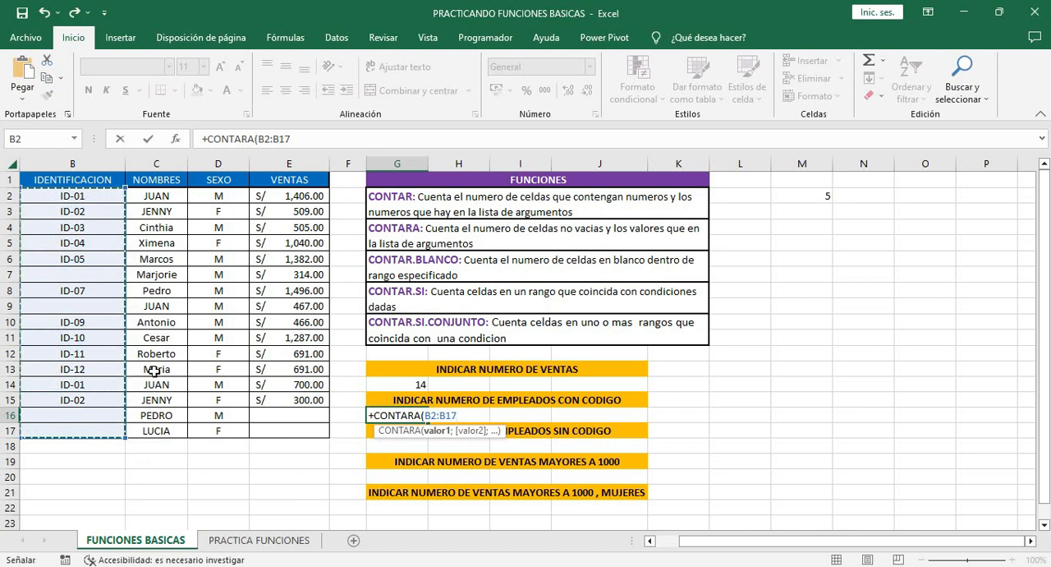
{"action": "key", "text": "Return"}
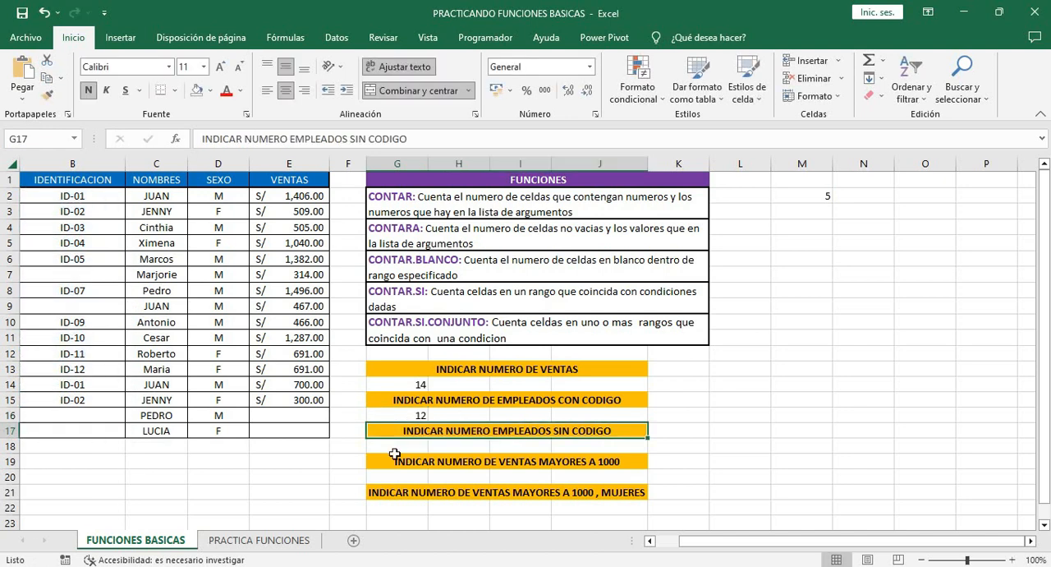
{"action": "left_click", "coordinate": [413, 417]}
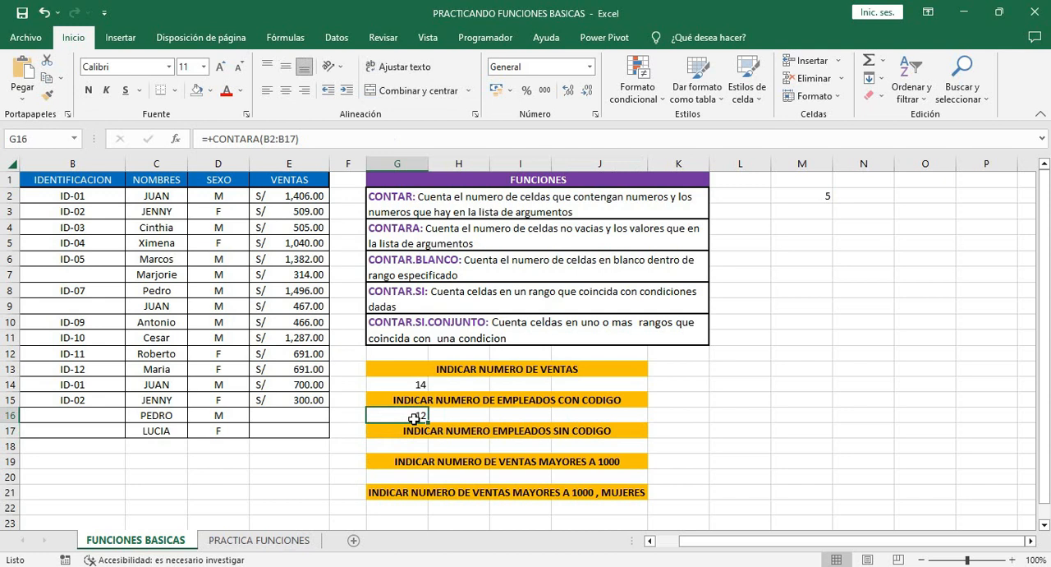
Count the employees without a code in cell G18 using CONTAR.BLANCO over the range B2:B17
{"action": "left_click", "coordinate": [410, 441]}
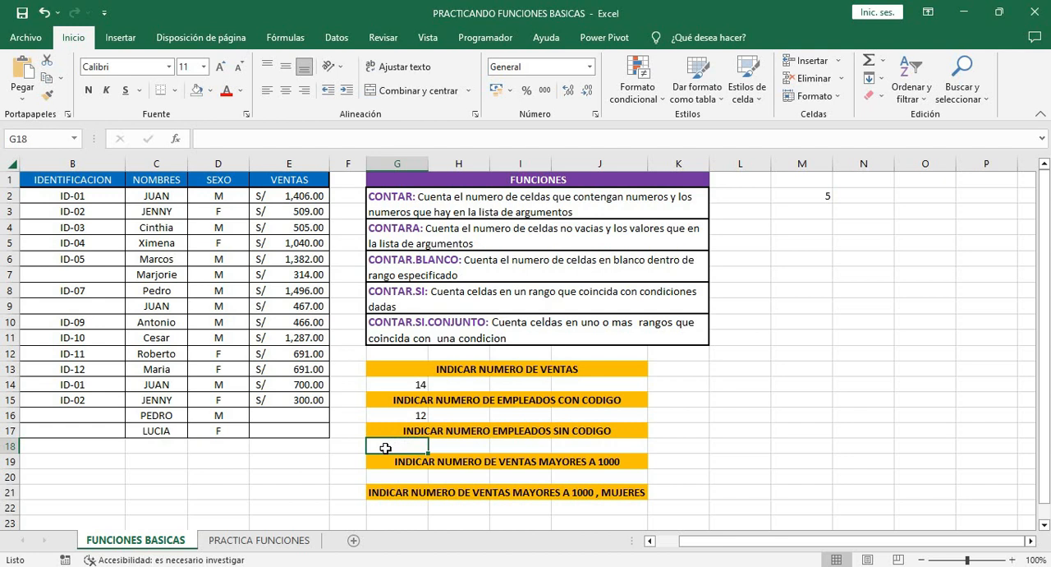
{"action": "type", "text": "+con"}
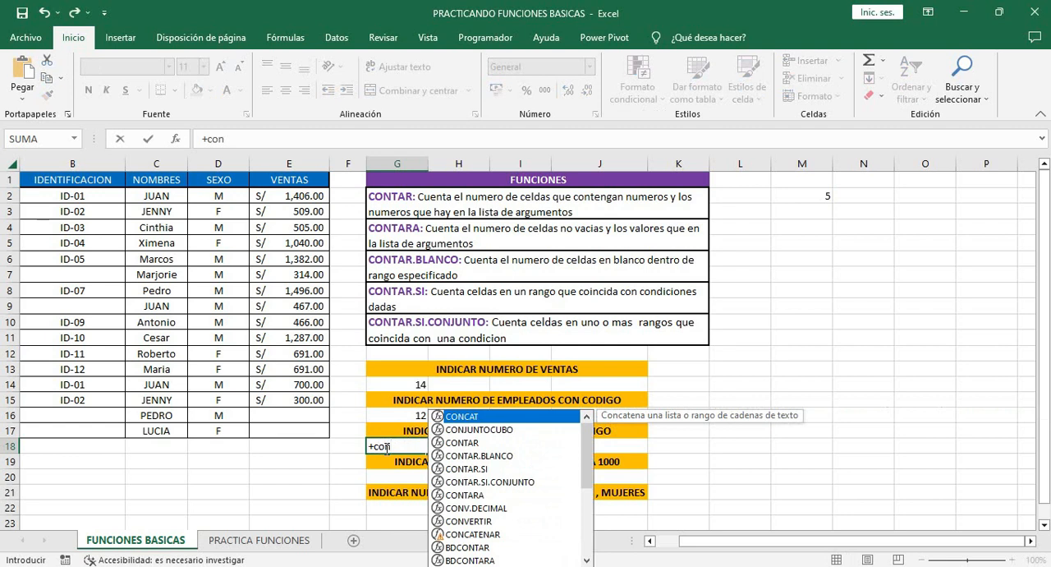
{"action": "type", "text": "ta"}
{"action": "double_click", "coordinate": [411, 475]}
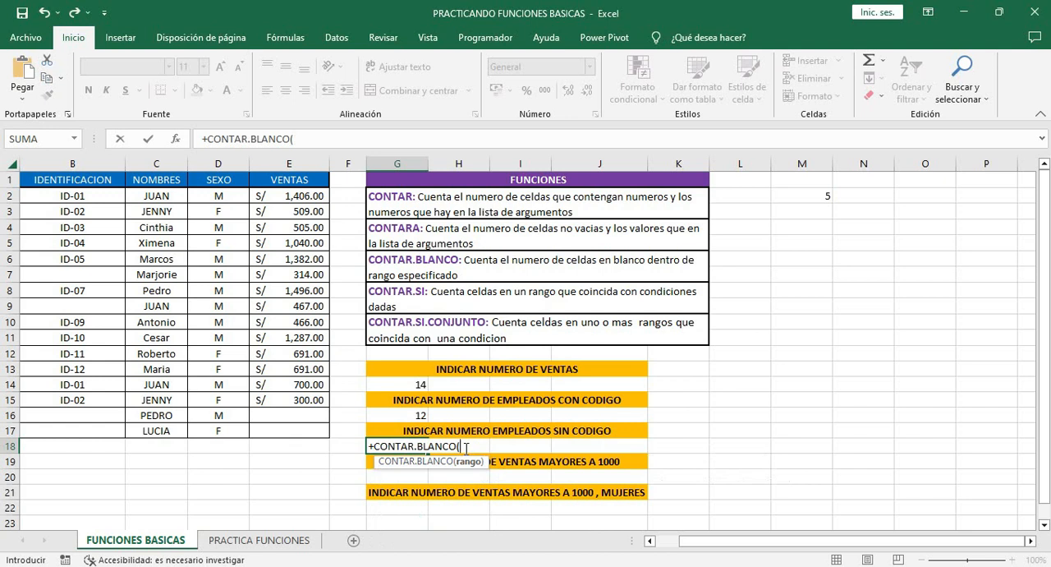
{"action": "left_click", "coordinate": [94, 200]}
{"action": "left_click_drag", "start_coordinate": [94, 200], "coordinate": [99, 430]}
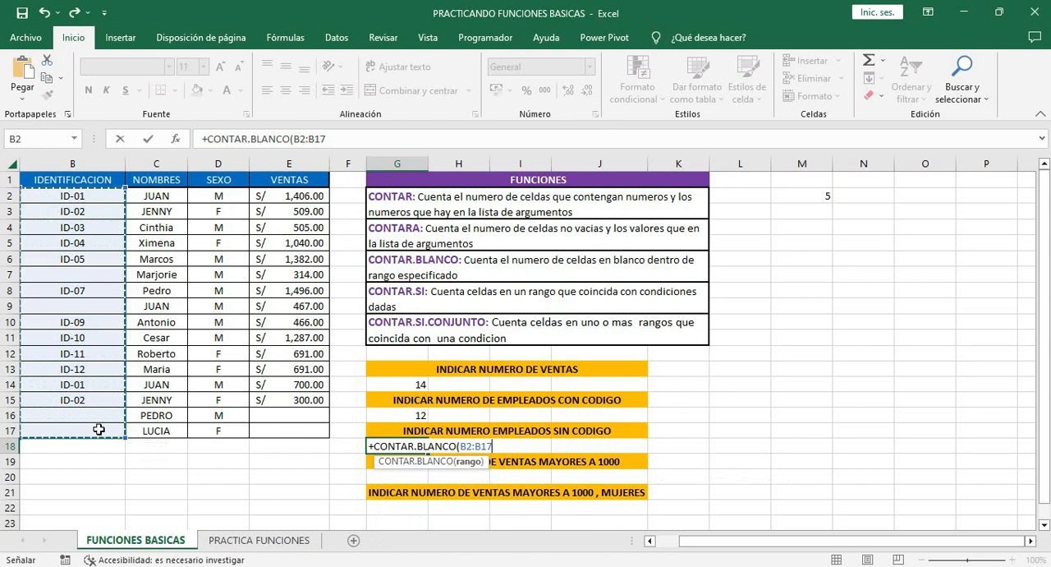
{"action": "type", "text": ")"}
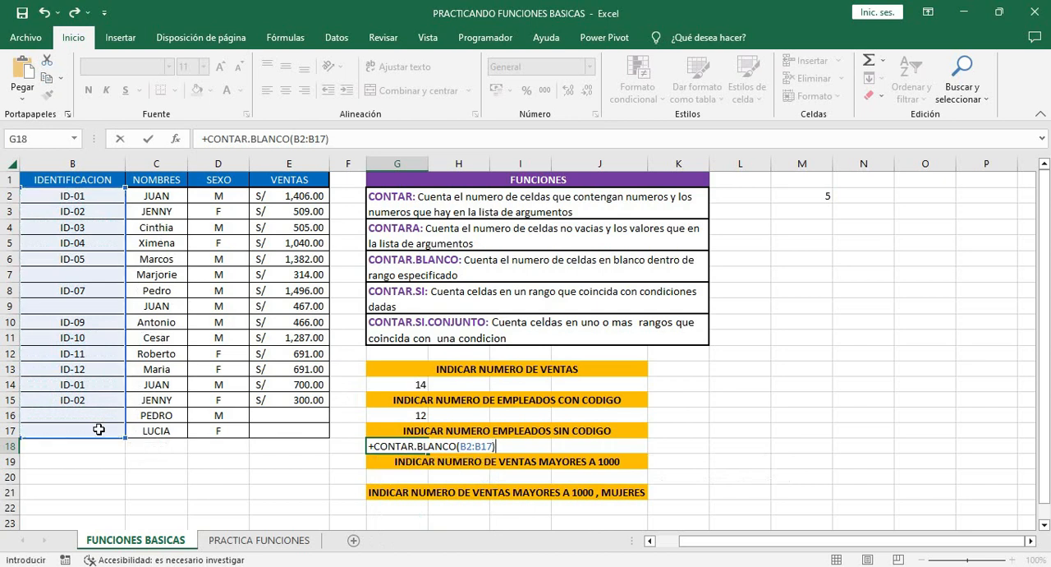
{"action": "key", "text": "Return"}
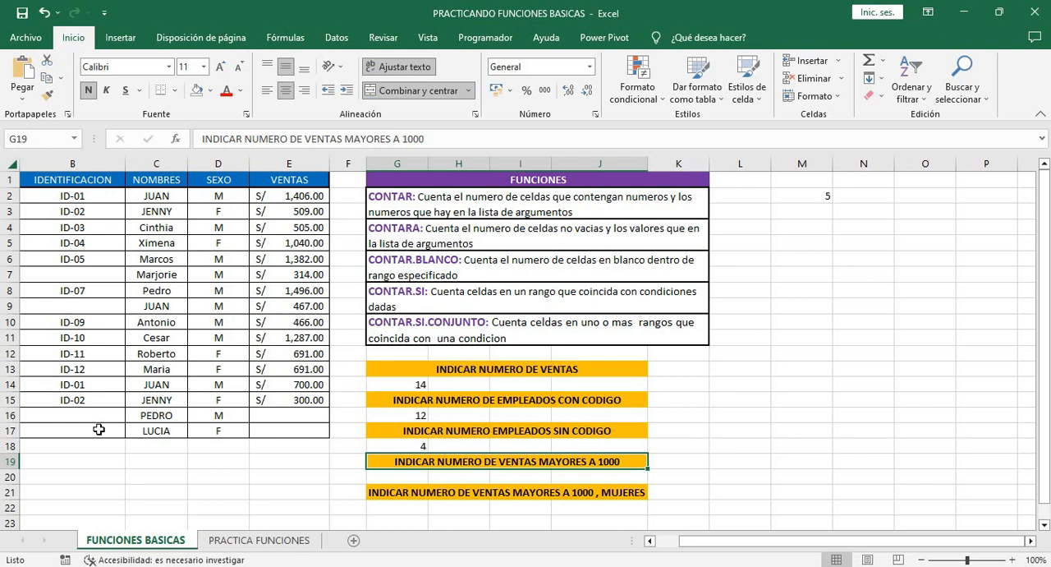
Count the sales greater than 1000 in cell G20 using CONTAR.SI over E2:E17 with the criterion ">1000"
{"action": "left_click", "coordinate": [416, 477]}
{"action": "type", "text": "+con"}
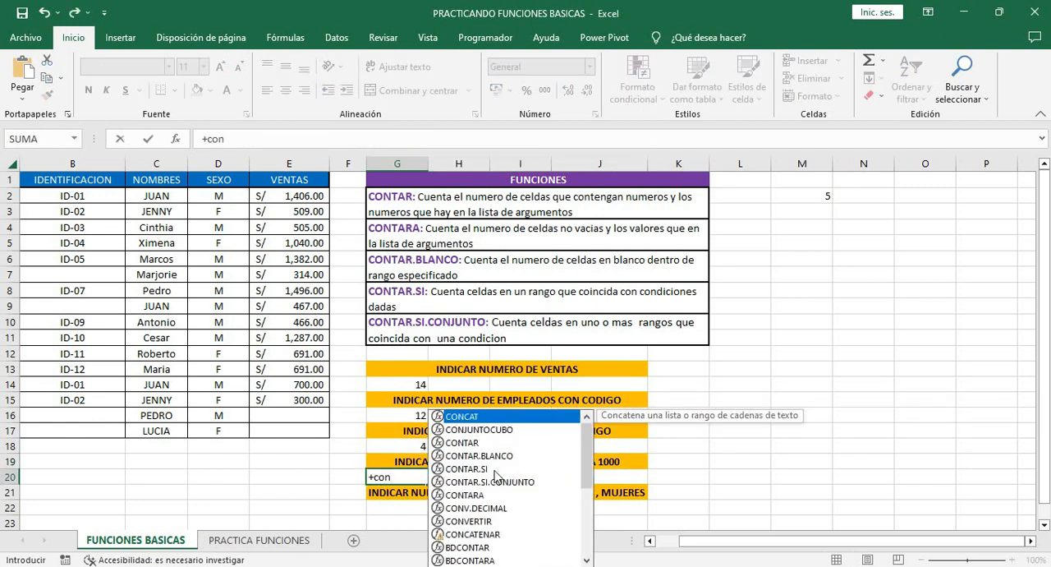
{"action": "double_click", "coordinate": [493, 469]}
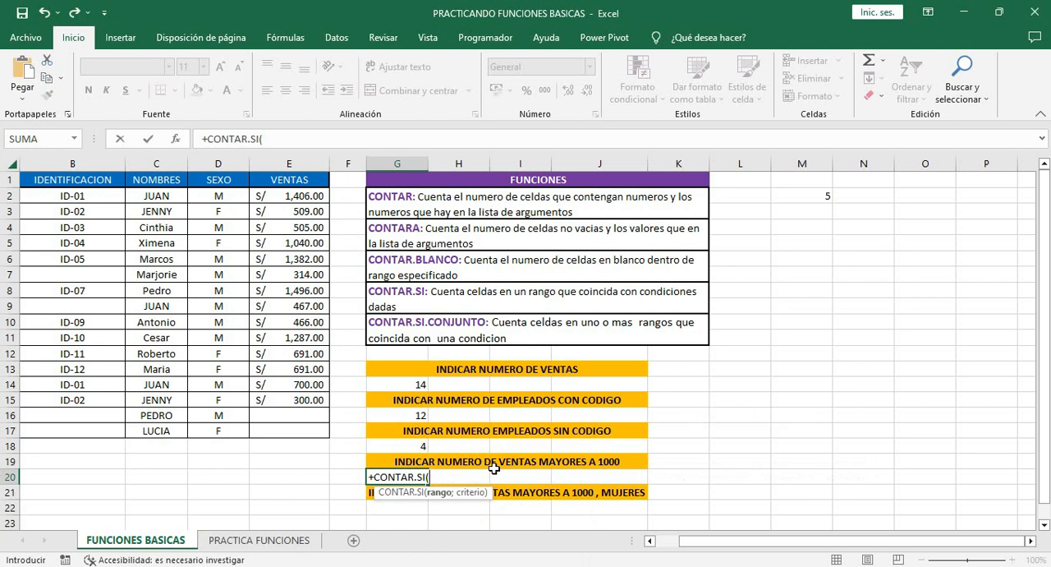
{"action": "left_click_drag", "start_coordinate": [292, 197], "coordinate": [320, 434]}
{"action": "type", "text": ";"}
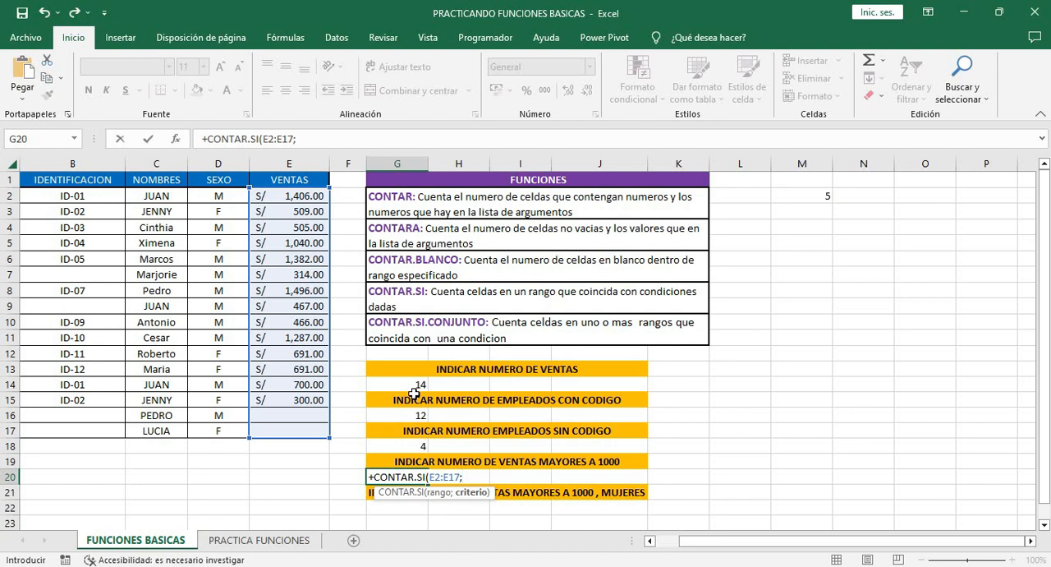
{"action": "type", "text": "\""}
{"action": "type", "text": ">1000\")"}
{"action": "key", "text": "Return"}
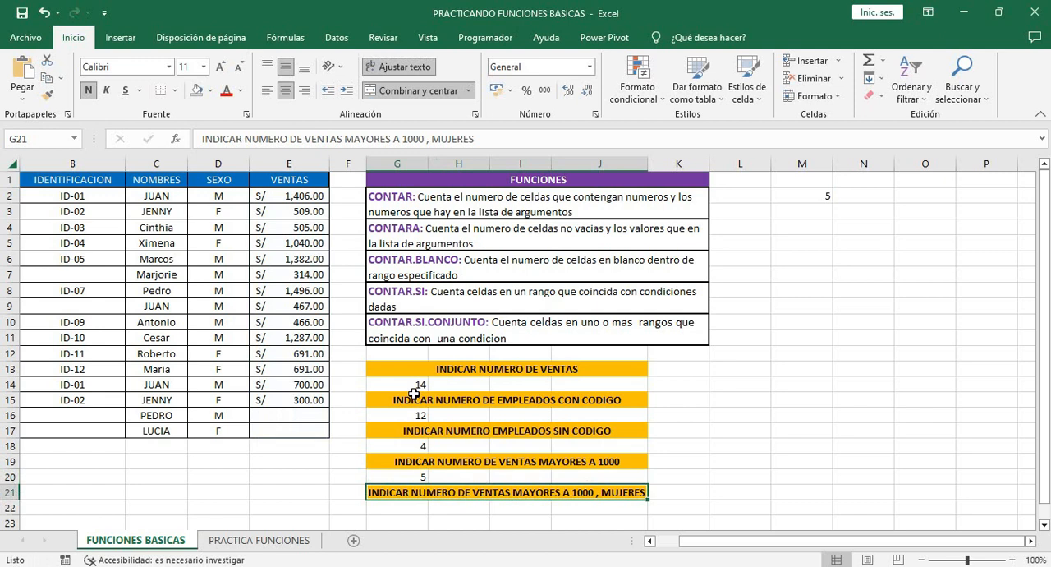
Start a CONTAR.SI.CONJUNTO formula in cell G22 with the VENTAS range E2:E17 and the criterion ">1000"
{"action": "left_click", "coordinate": [411, 510]}
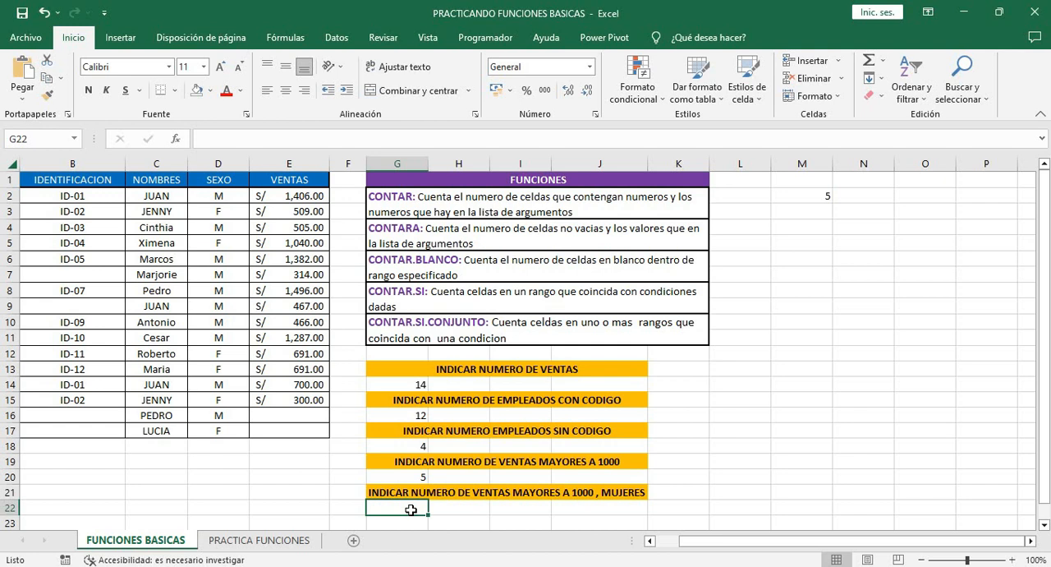
{"action": "type", "text": "+con"}
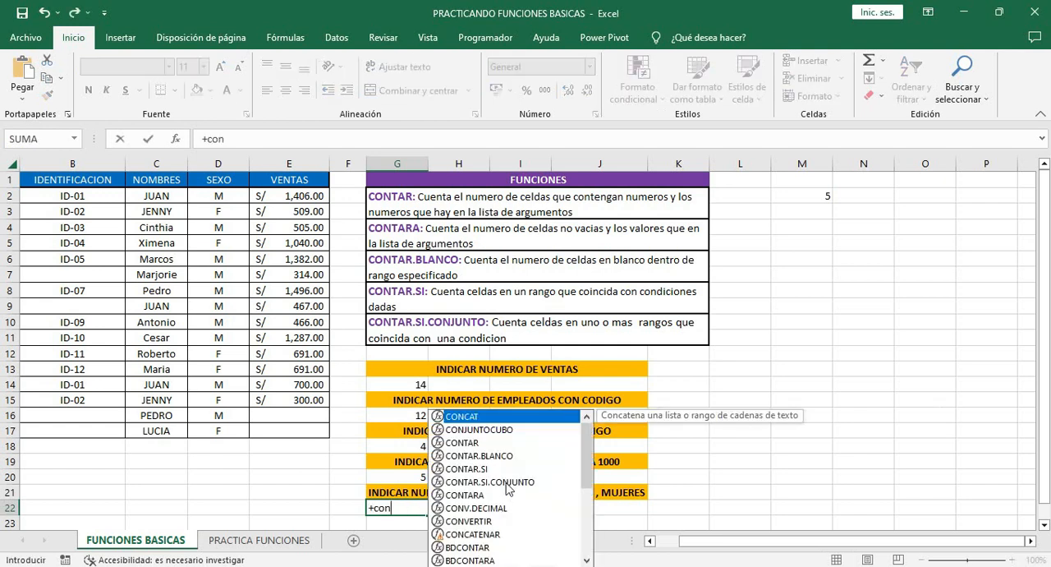
{"action": "key", "text": "Down"}
{"action": "key", "text": "Down"}
{"action": "key", "text": "Down"}
{"action": "key", "text": "Down"}
{"action": "key", "text": "Tab"}
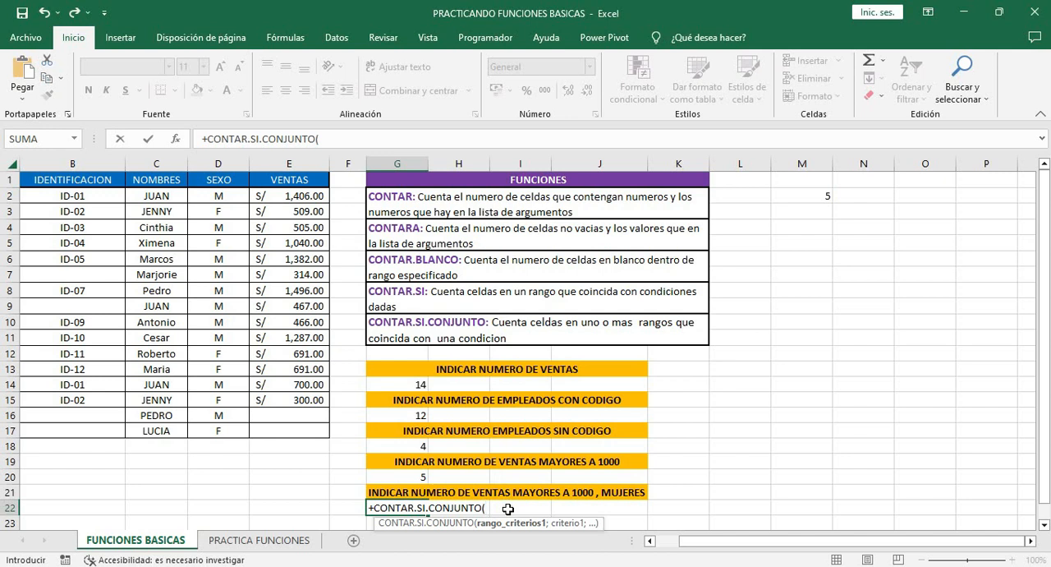
{"action": "left_click_drag", "start_coordinate": [307, 205], "coordinate": [303, 431]}
{"action": "type", "text": ";"}
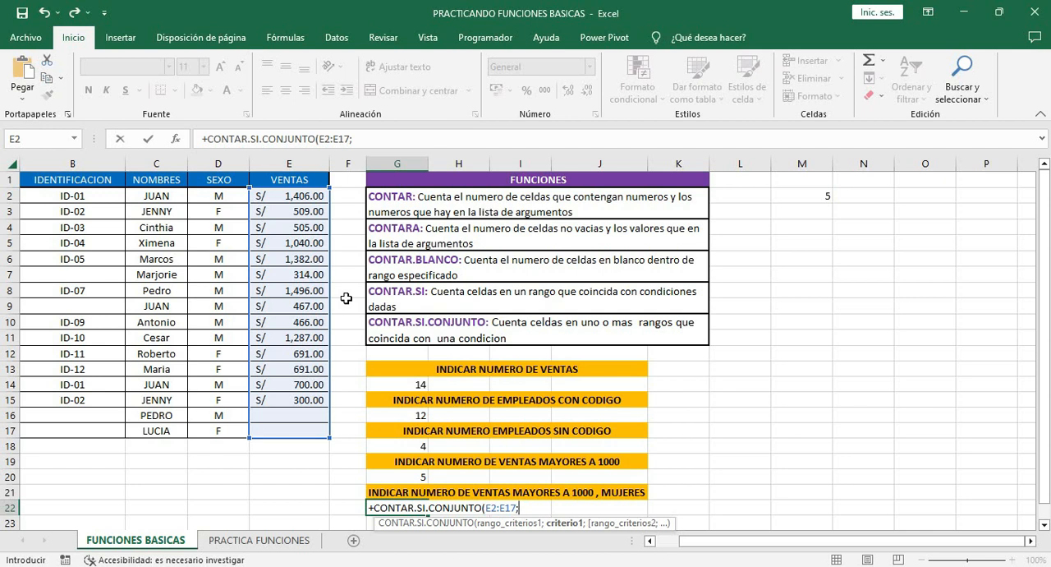
{"action": "type", "text": "\">1000\";"}
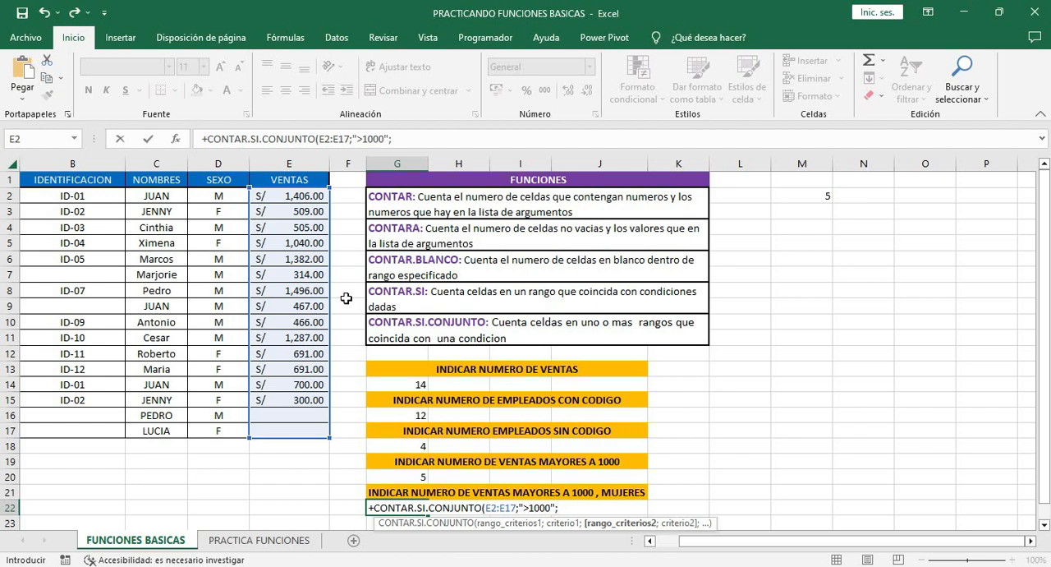
Complete the G22 formula with the SEXO range D2:D17 and the criterion "F" to count women's sales above 1000
{"action": "left_click_drag", "start_coordinate": [217, 194], "coordinate": [237, 428]}
{"action": "type", "text": ";"}
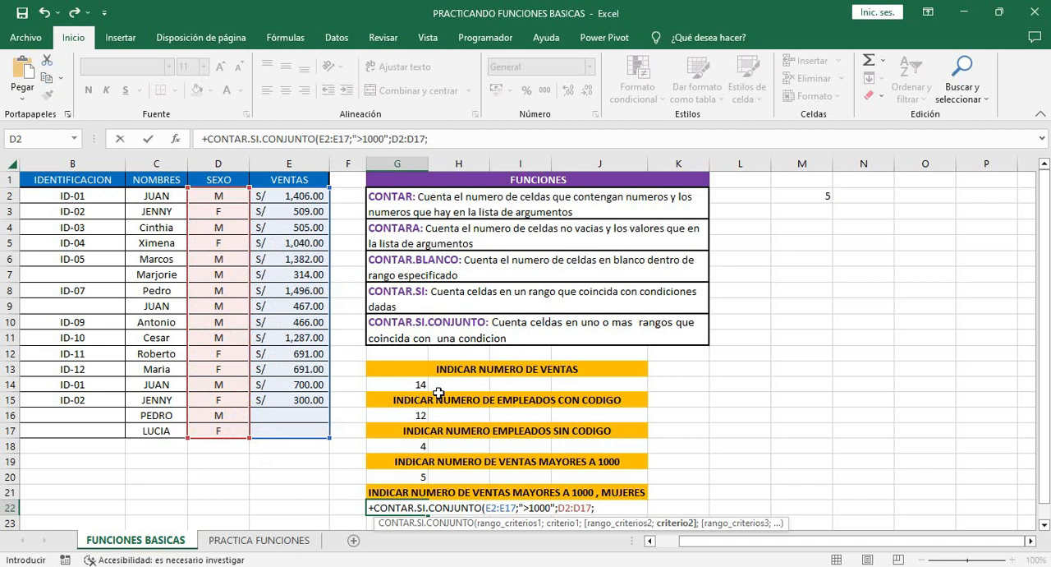
{"action": "type", "text": "\""}
{"action": "type", "text": "F\")"}
{"action": "key", "text": "Return"}
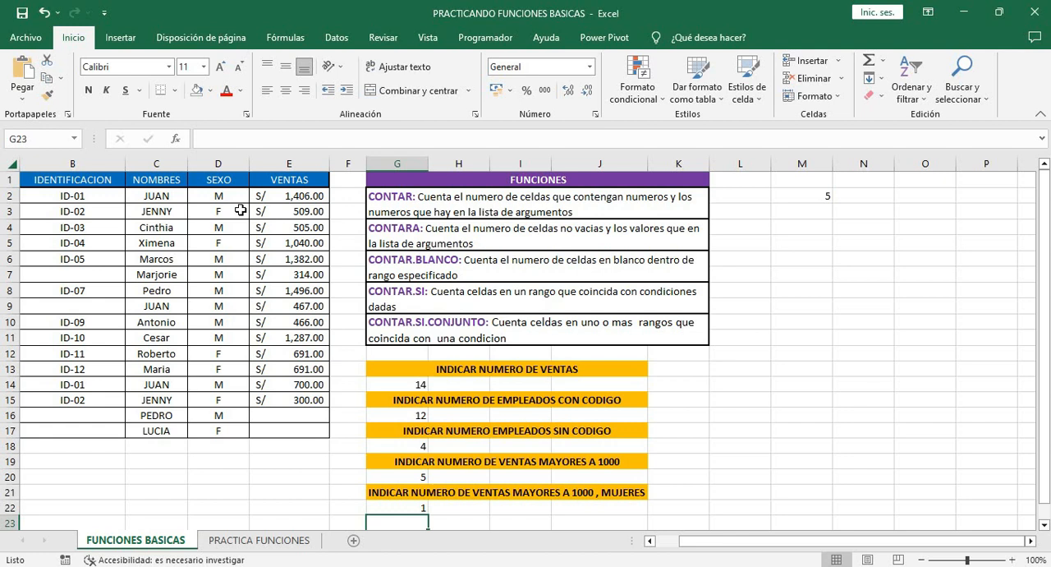
Highlight the matching record's sex and sales cells, D5:E5, with a yellow fill
{"action": "left_click_drag", "start_coordinate": [238, 242], "coordinate": [290, 250]}
{"action": "left_click", "coordinate": [212, 97]}
{"action": "left_click", "coordinate": [243, 205]}
{"action": "left_click", "coordinate": [289, 322]}
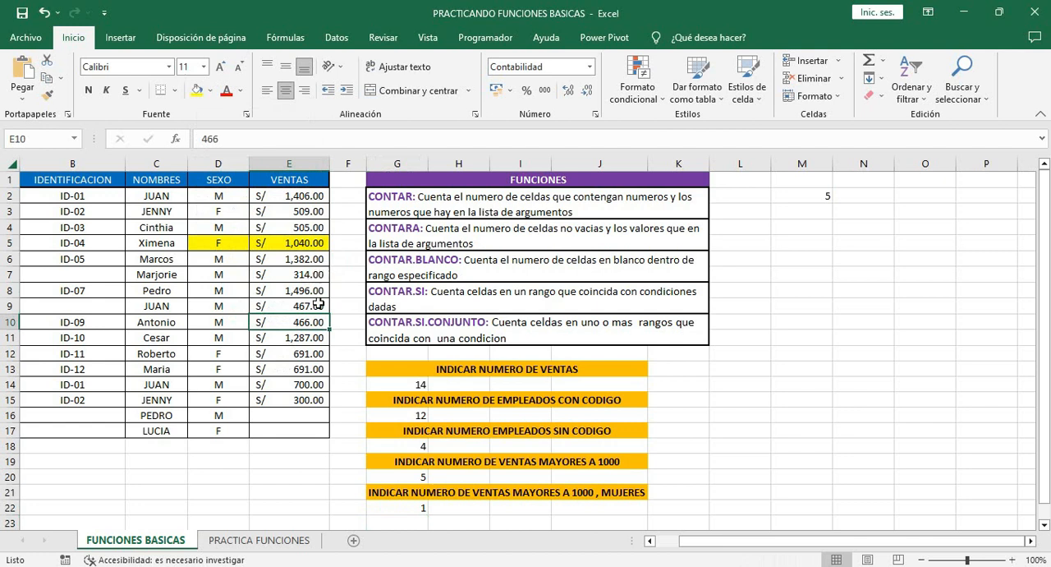
On the PRACTICA FUNCIONES sheet, count the students who passed Examen 1 in C17 using CONTAR.SI over C2:C15 with ">10"
{"action": "key", "text": "ctrl+Page_Down"}
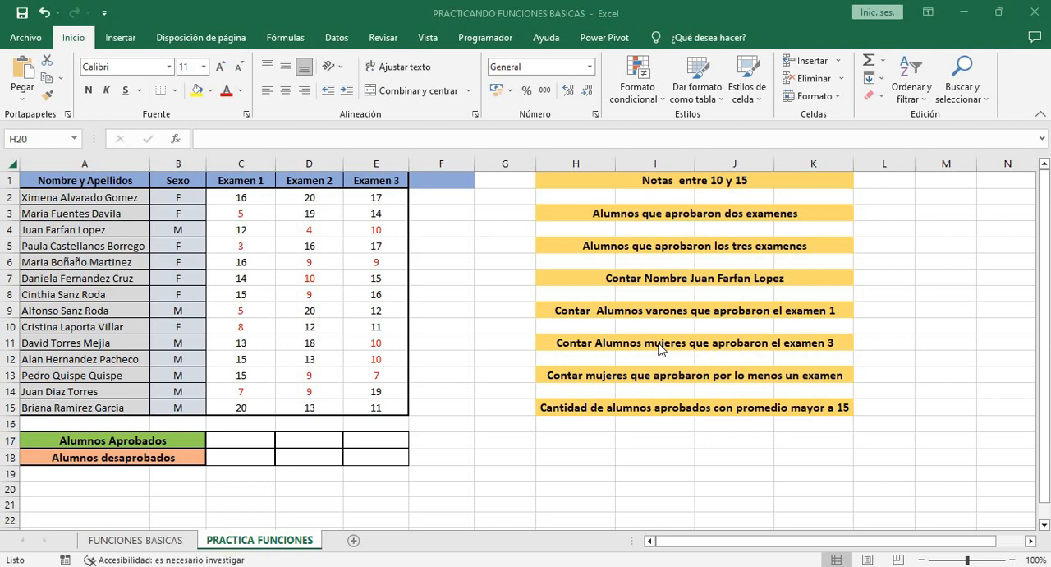
{"action": "left_click", "coordinate": [251, 440]}
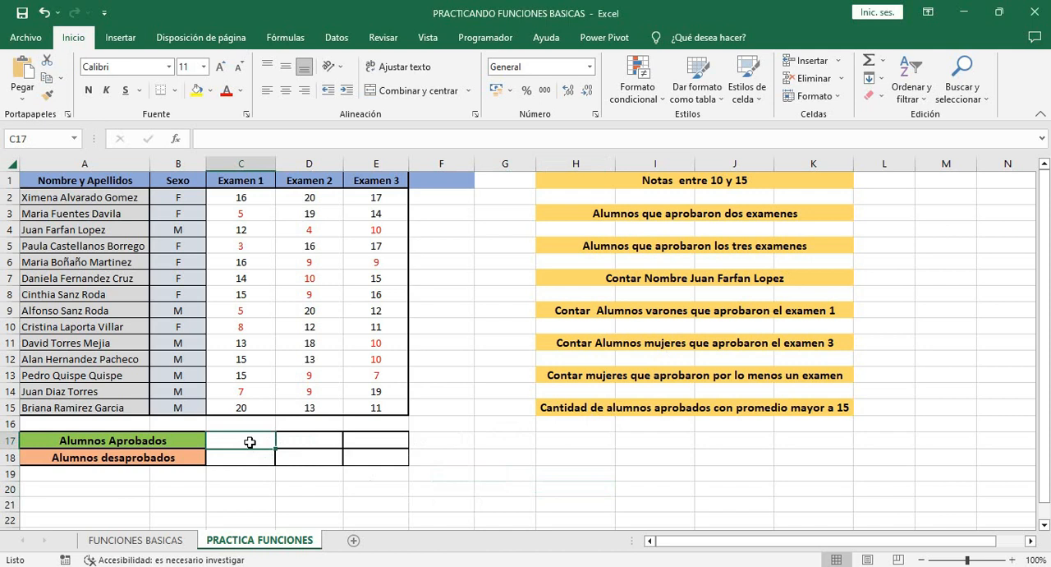
{"action": "type", "text": "+cont"}
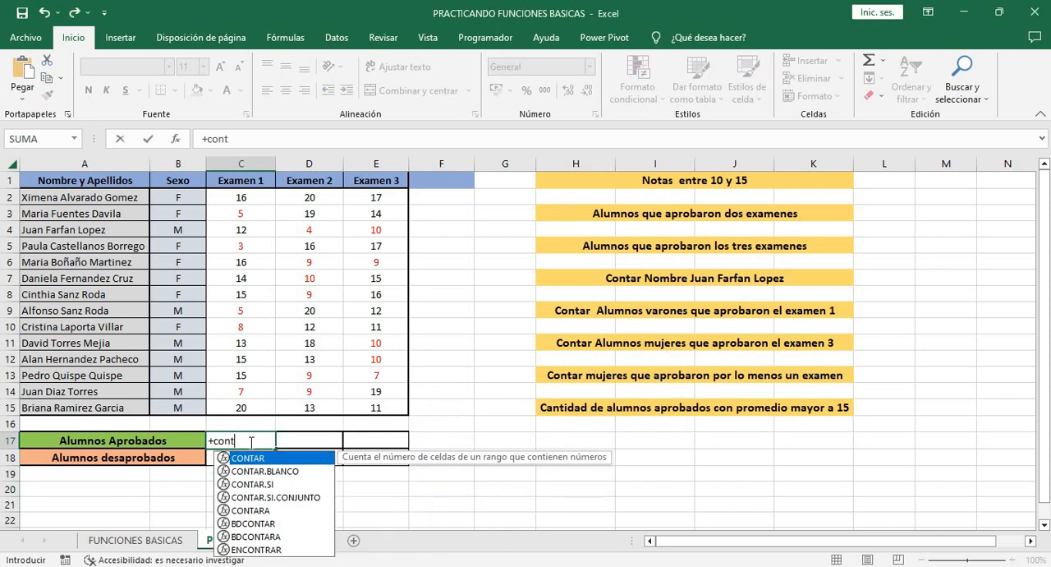
{"action": "key", "text": "Down"}
{"action": "key", "text": "Down"}
{"action": "key", "text": "Tab"}
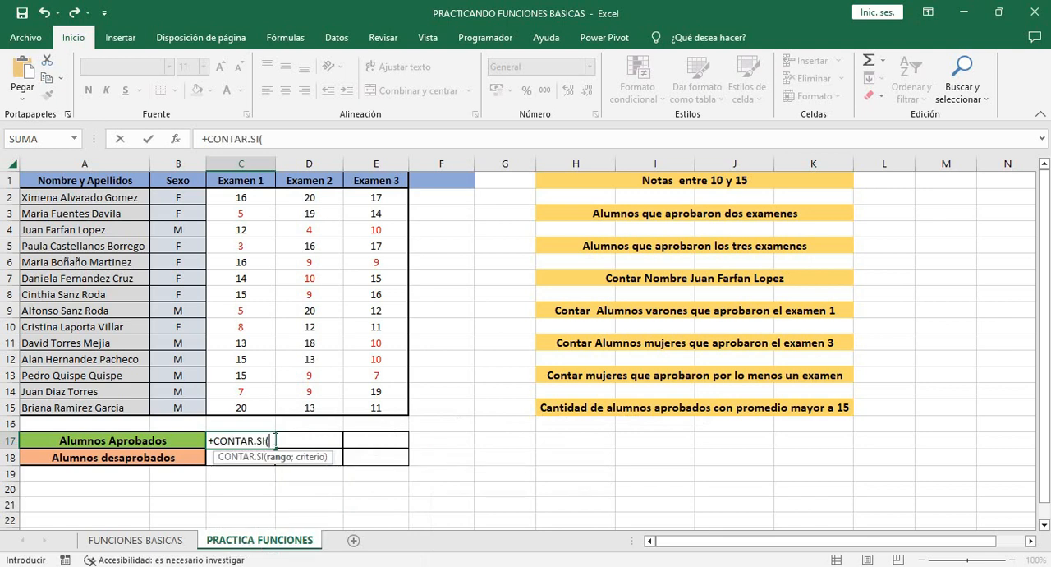
{"action": "left_click", "coordinate": [256, 197]}
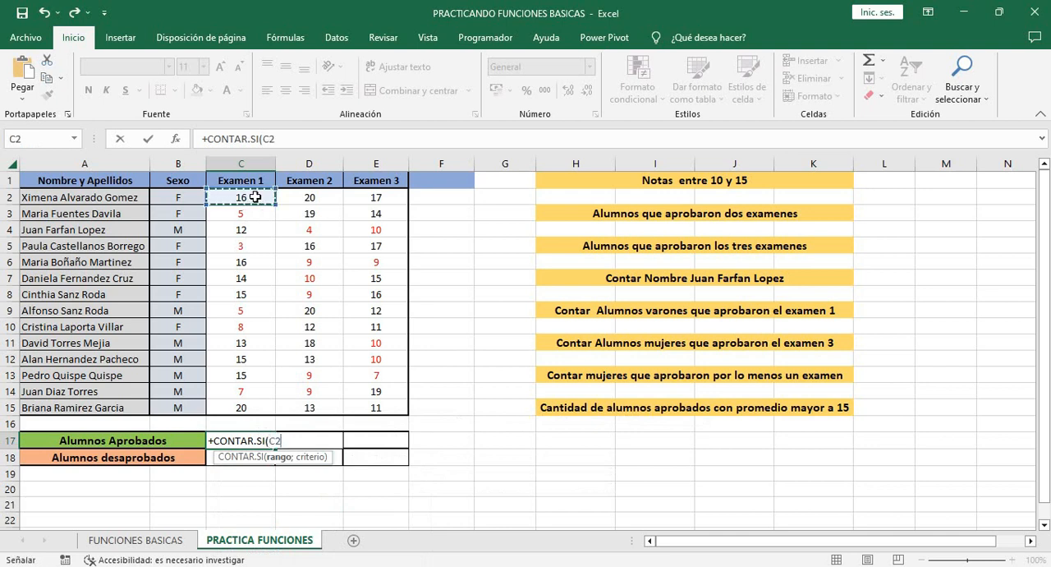
{"action": "key", "text": "ctrl+shift+Down"}
{"action": "type", "text": ";"}
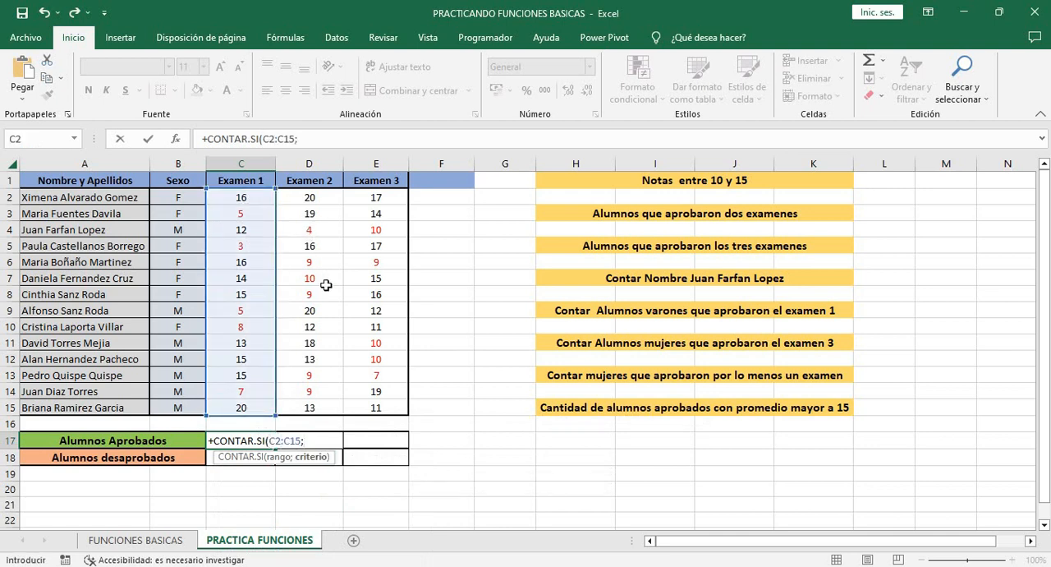
{"action": "type", "text": "\""}
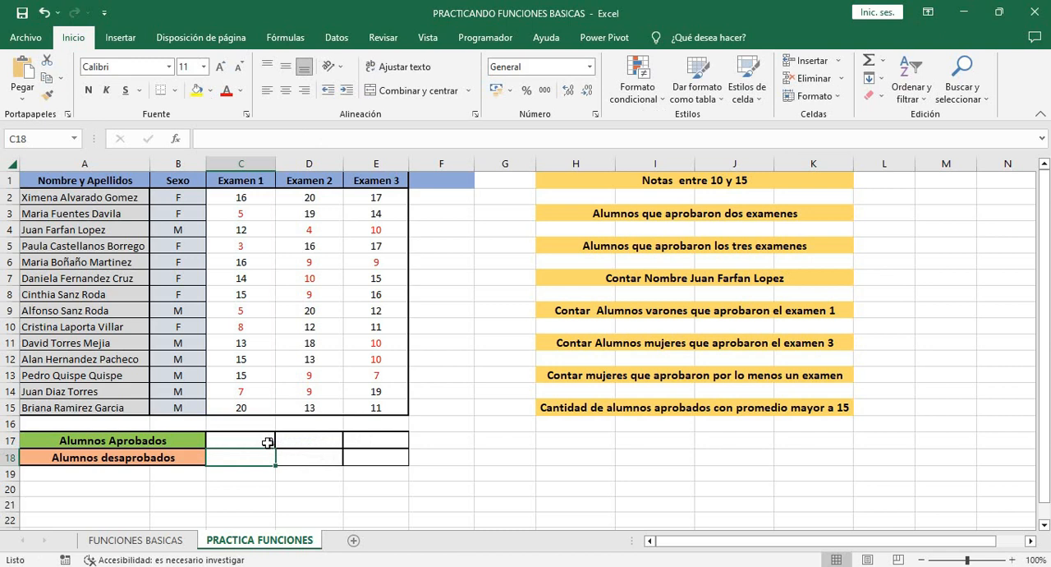
Copy the Alumnos Aprobados formula from C17 across to D17:E17 for Examen 2 and Examen 3
{"action": "left_click", "coordinate": [249, 440]}
{"action": "left_click_drag", "start_coordinate": [276, 448], "coordinate": [367, 445]}
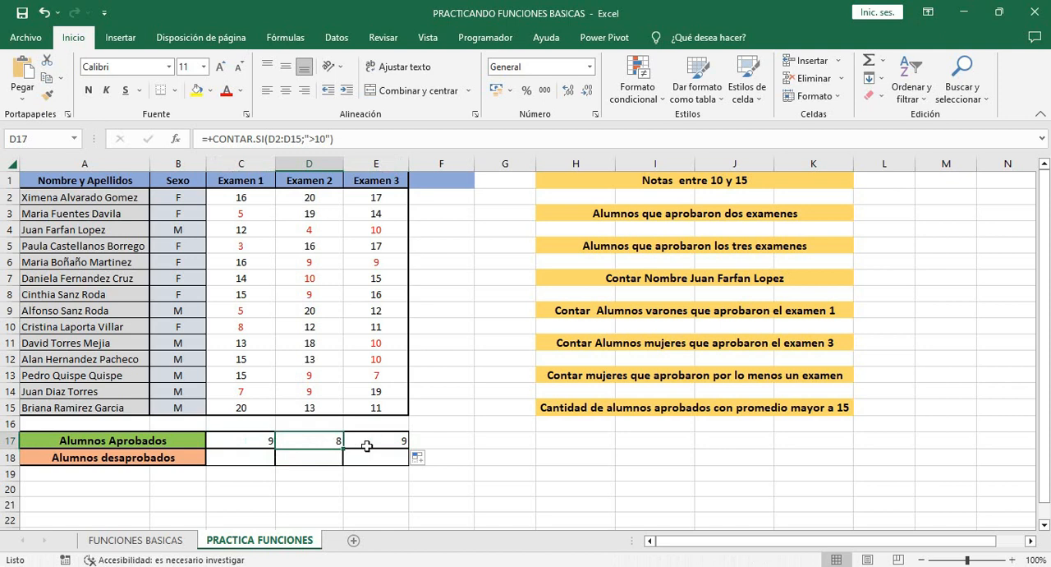
{"action": "key", "text": "Tab"}
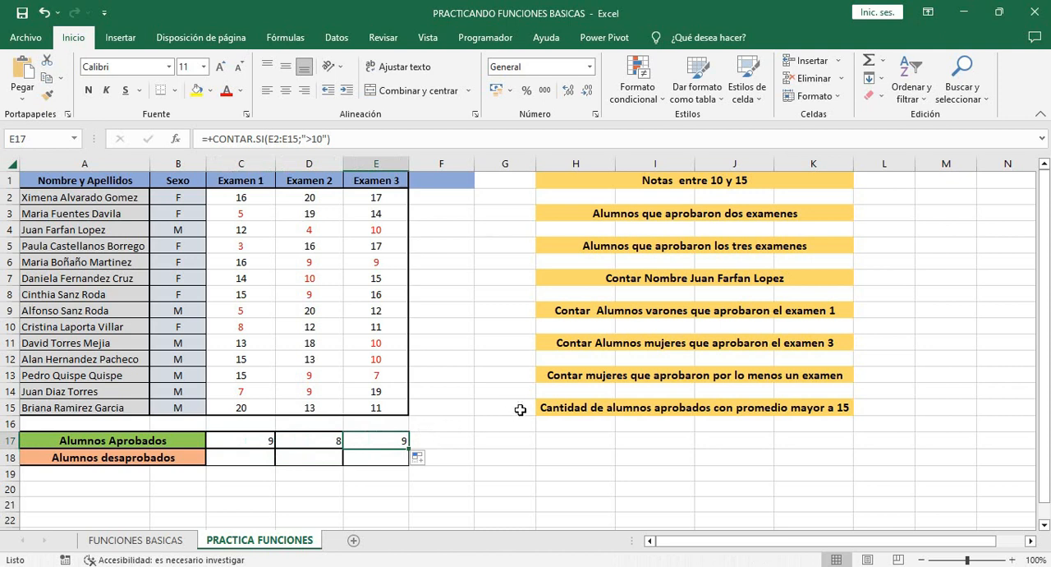
Count the students who failed Examen 1 in C18 using CONTAR.SI over C2:C15 with the criterion "<10.1"
{"action": "left_click", "coordinate": [263, 454]}
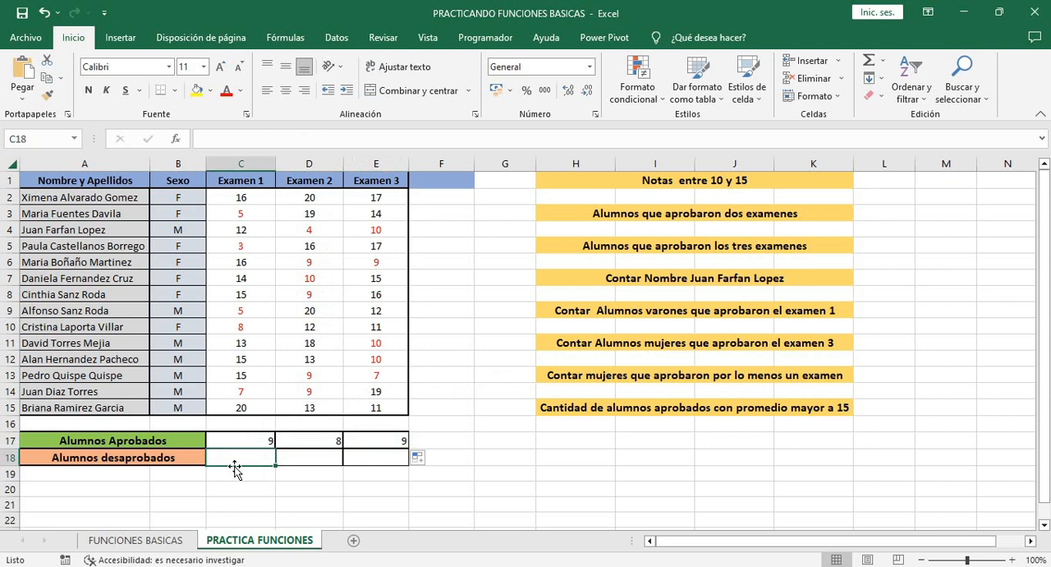
{"action": "type", "text": "+CONTAR.SI("}
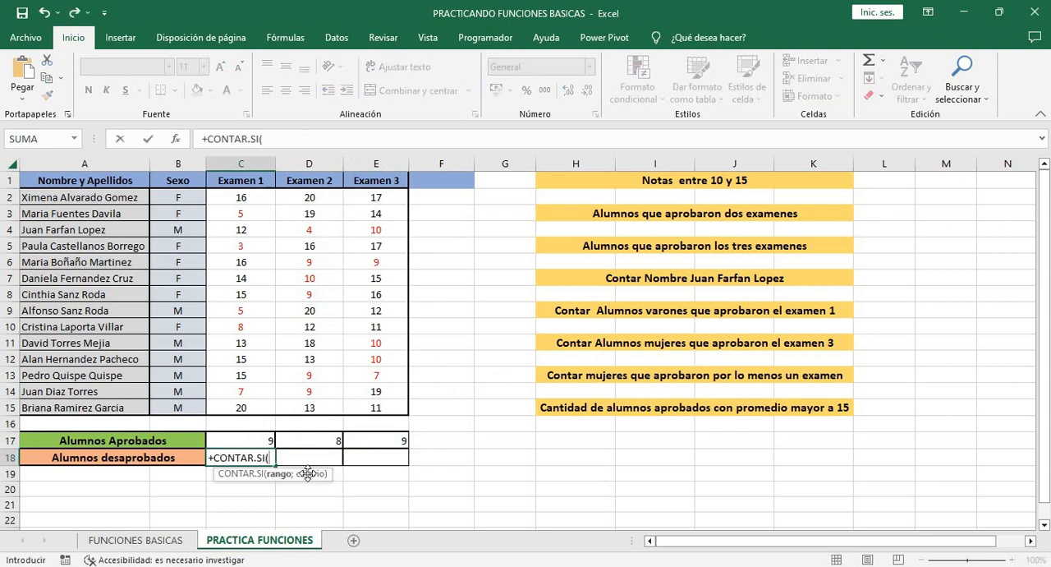
{"action": "left_click", "coordinate": [256, 205]}
{"action": "left_click_drag", "start_coordinate": [255, 204], "coordinate": [245, 402]}
{"action": "type", "text": ";"}
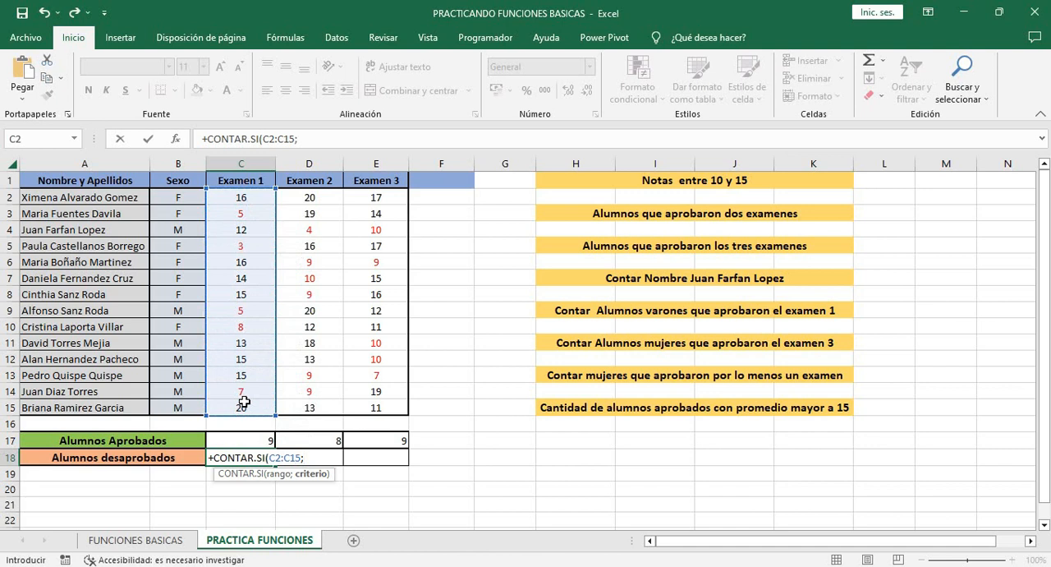
{"action": "type", "text": "\"<10.1\")"}
{"action": "key", "text": "Return"}
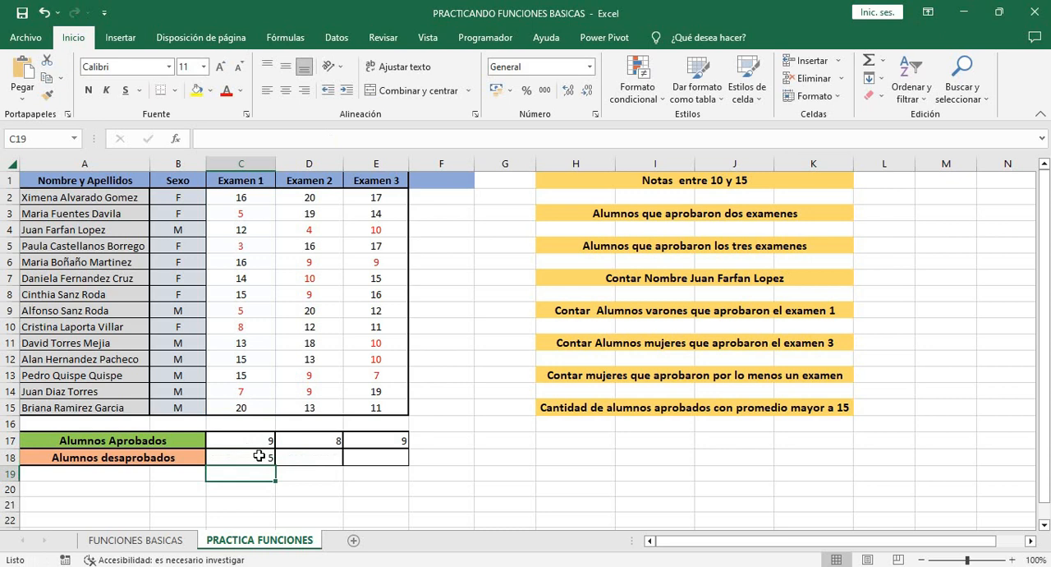
Copy the Alumnos desaprobados formula from C18 across to D18:E18 and check the copied formulas
{"action": "left_click", "coordinate": [259, 456]}
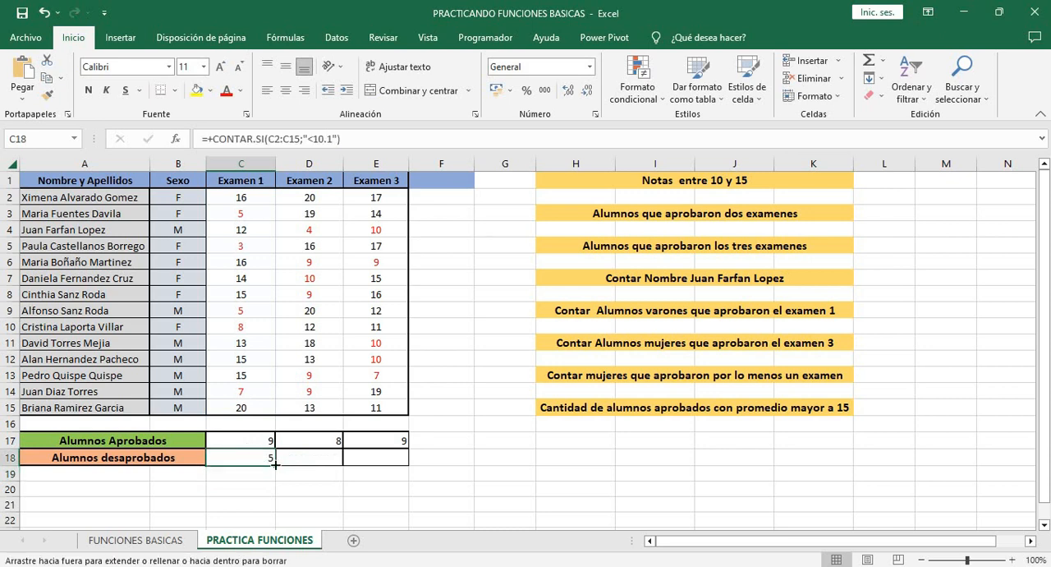
{"action": "left_click_drag", "start_coordinate": [321, 467], "coordinate": [407, 472]}
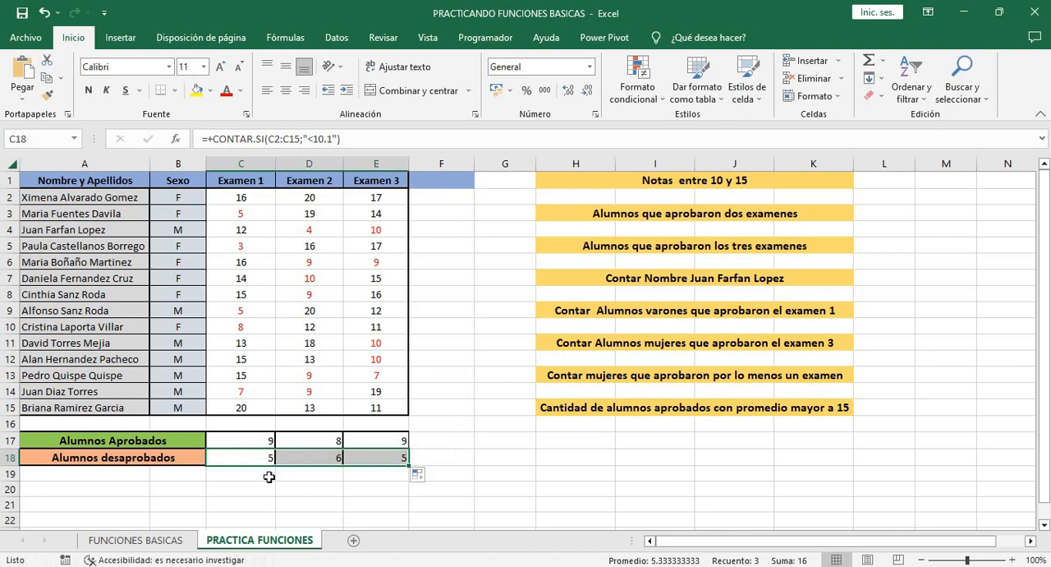
{"action": "left_click", "coordinate": [383, 483]}
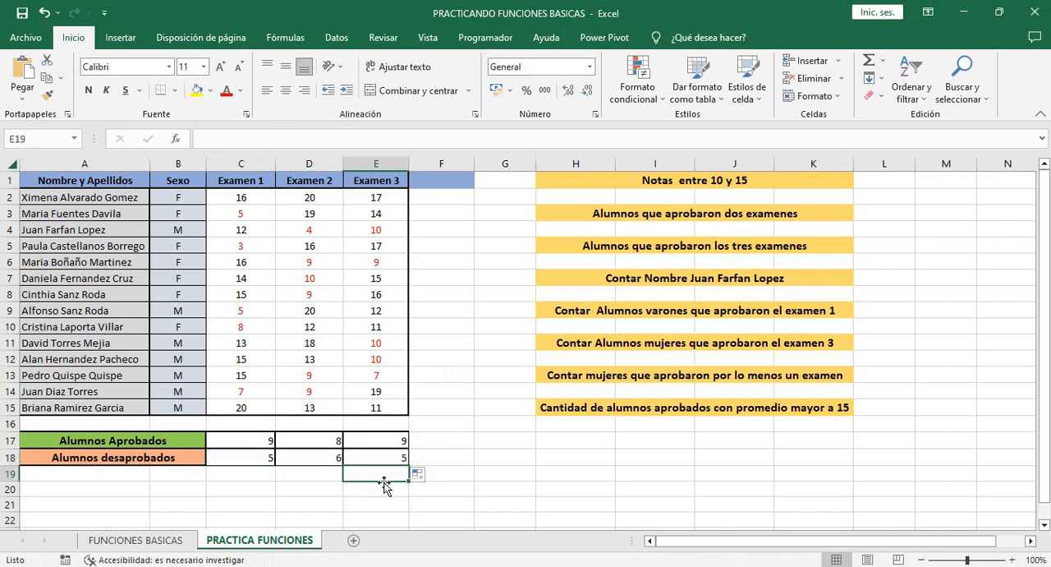
{"action": "left_click", "coordinate": [316, 459]}
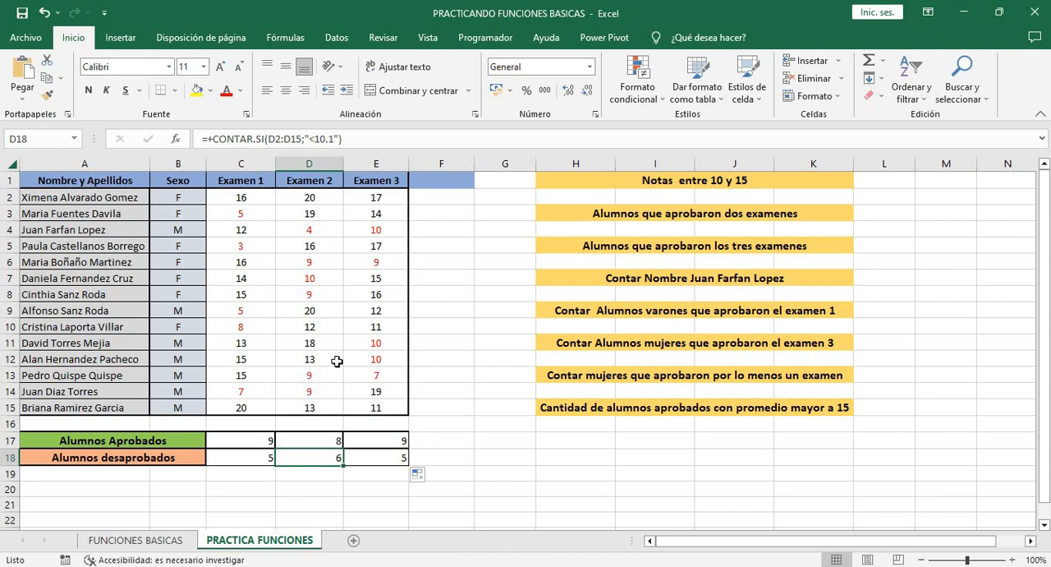
{"action": "left_click", "coordinate": [381, 458]}
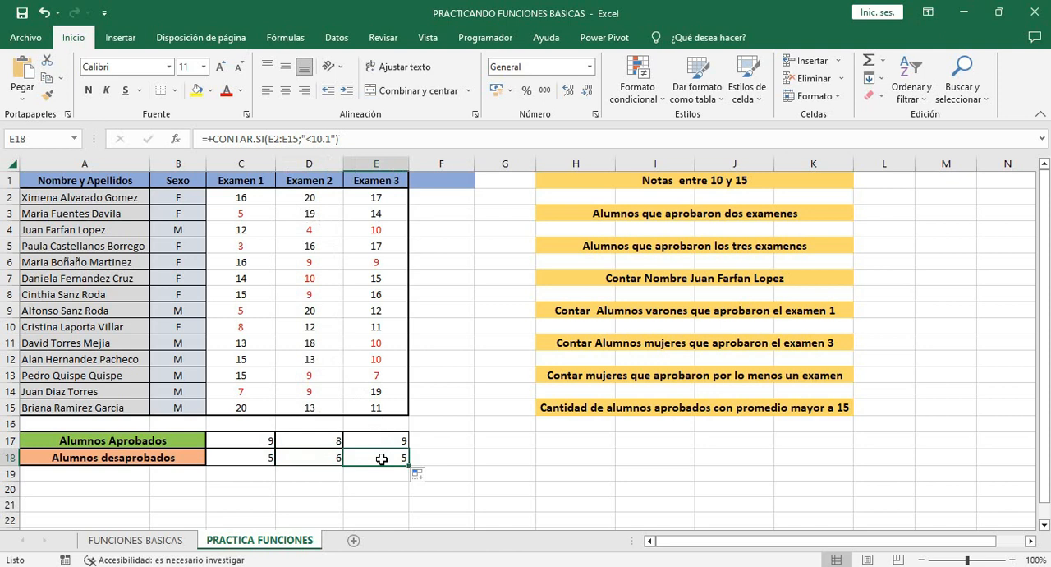
{"action": "key", "text": "Right"}
{"action": "key", "text": "Right"}
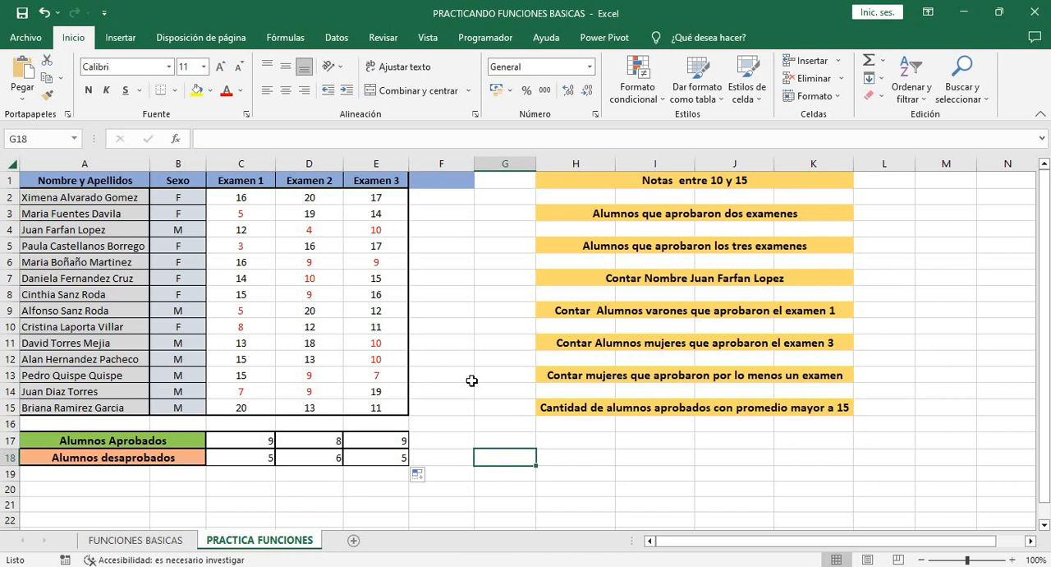
Start a CONTAR.SI.CONJUNTO formula in H2 for the grades between 10 and 15, with range C2:E15 and criterion ">9.9"
{"action": "left_click", "coordinate": [583, 196]}
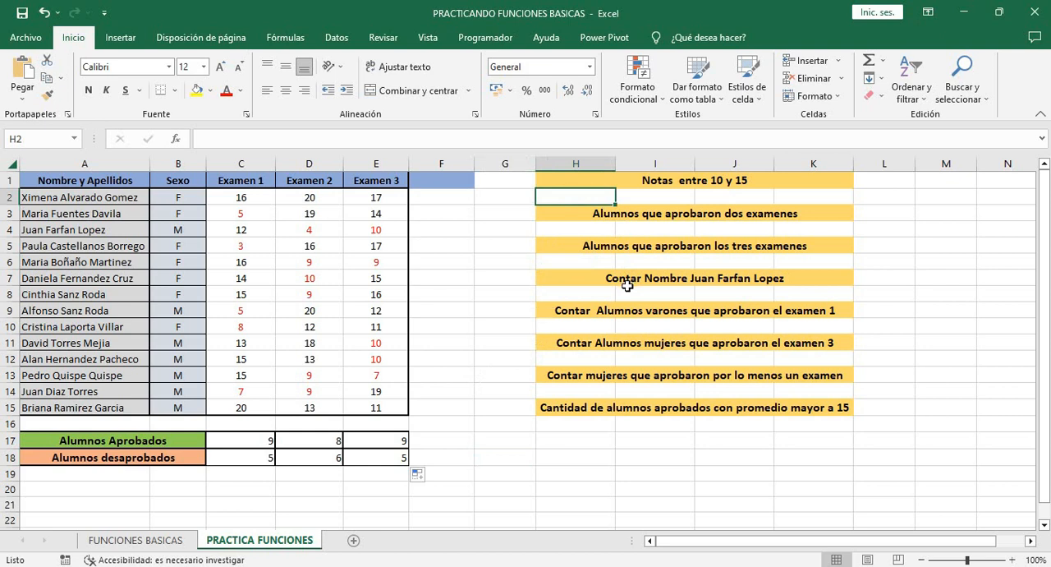
{"action": "type", "text": "+con"}
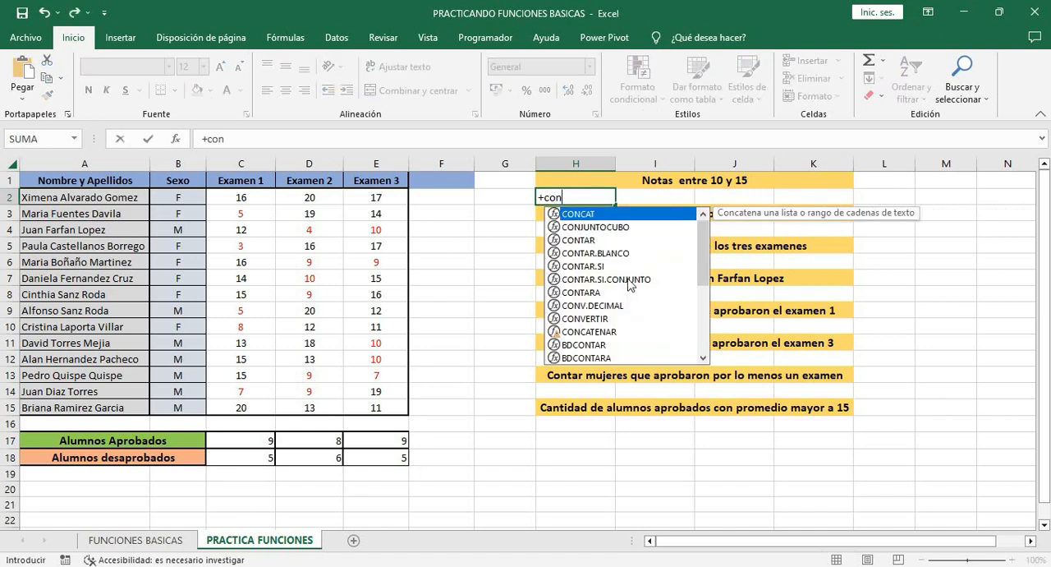
{"action": "double_click", "coordinate": [628, 280]}
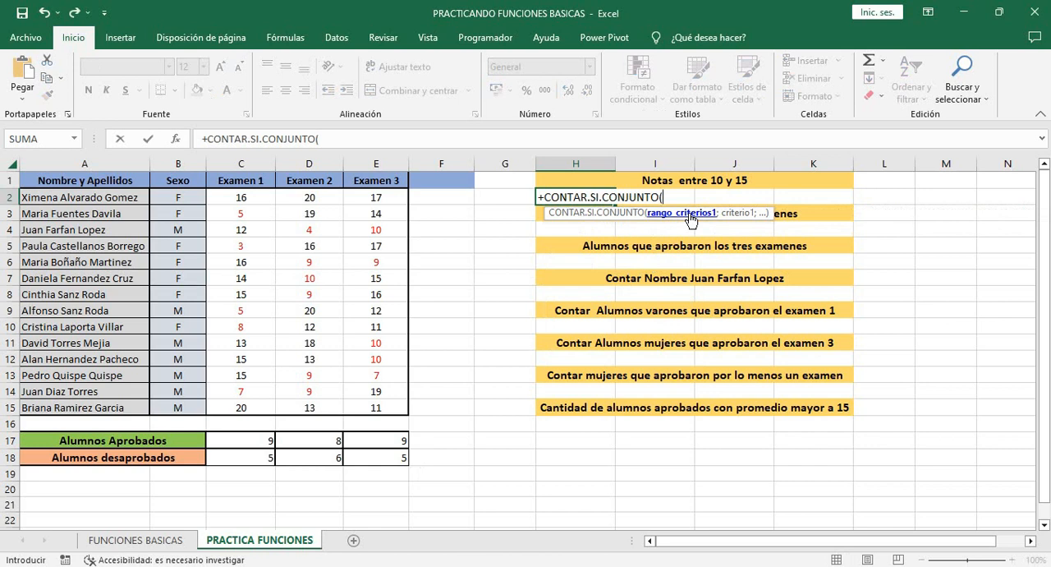
{"action": "left_click_drag", "start_coordinate": [241, 197], "coordinate": [375, 405]}
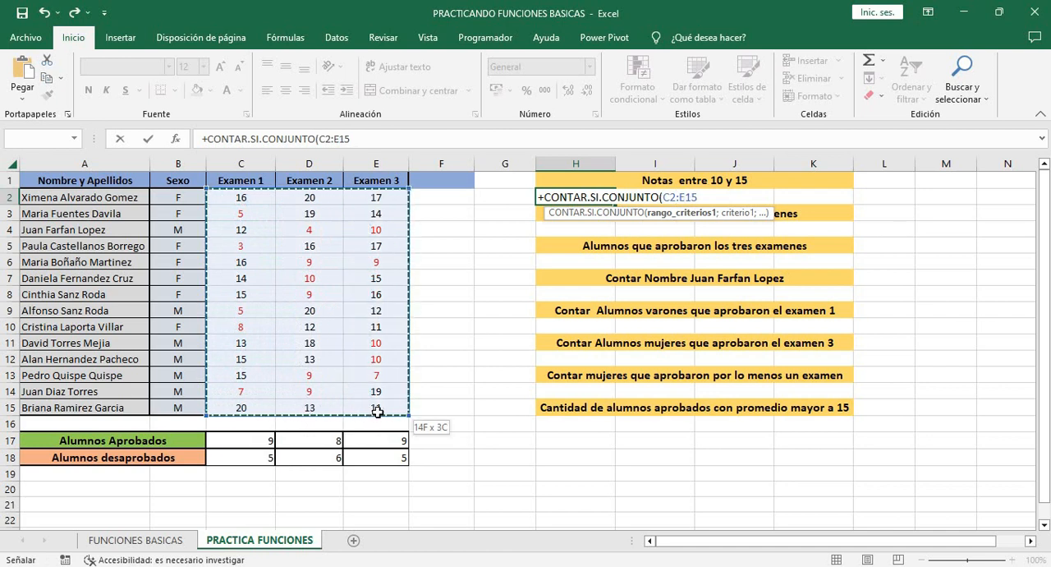
{"action": "type", "text": ";"}
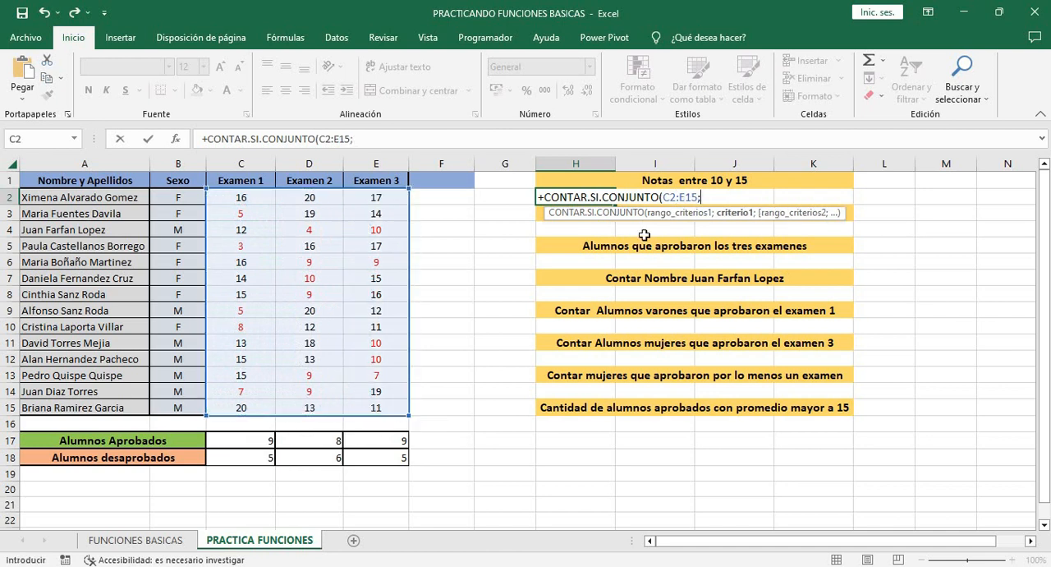
{"action": "type", "text": "\">9.9\";"}
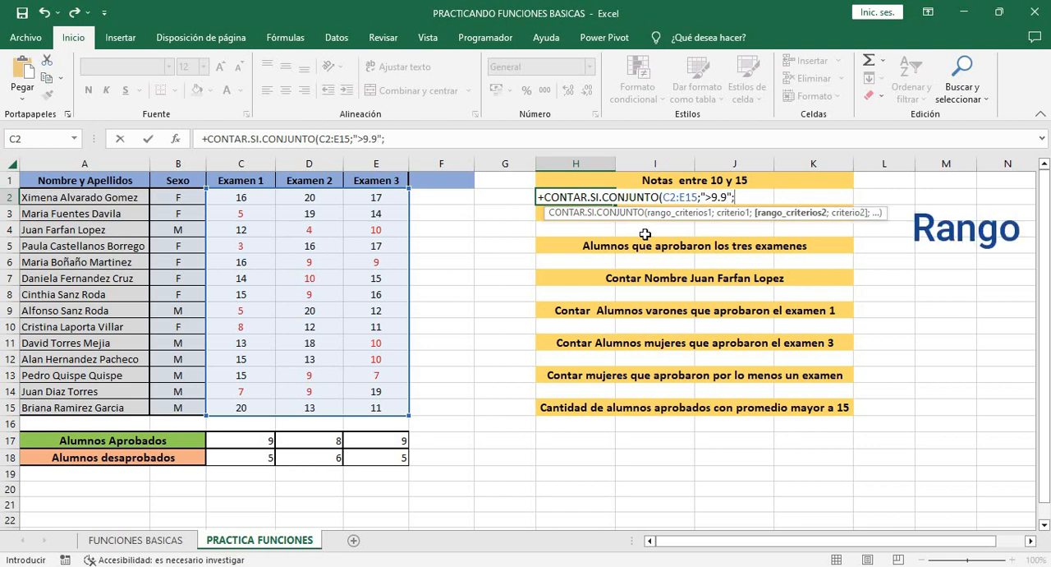
Complete the H2 formula with a second condition on C2:E15 using the criterion "<15.1", and review the entered formula
{"action": "left_click_drag", "start_coordinate": [243, 197], "coordinate": [376, 408]}
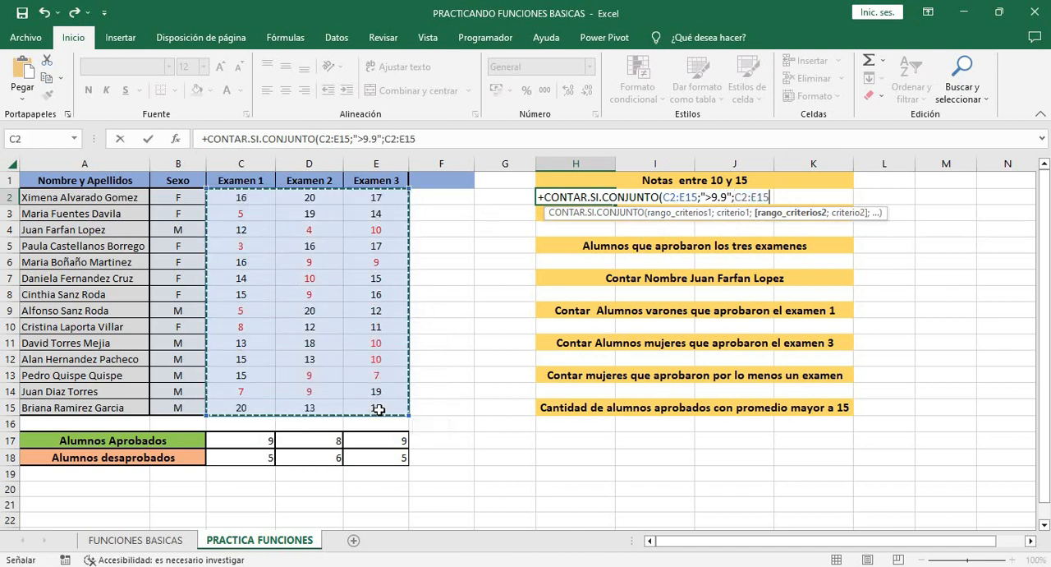
{"action": "type", "text": ";"}
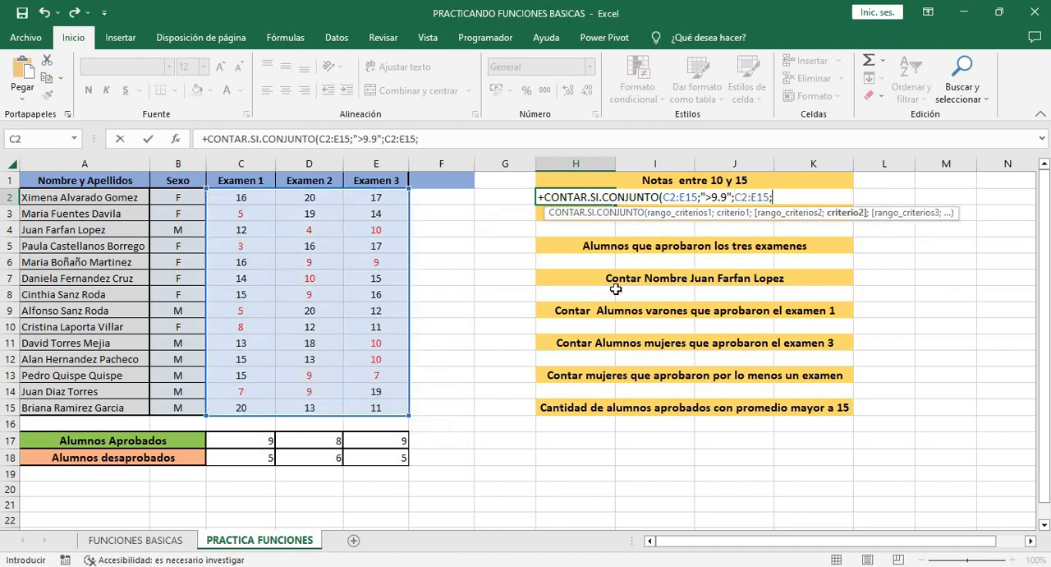
{"action": "type", "text": "\"<15.1\")"}
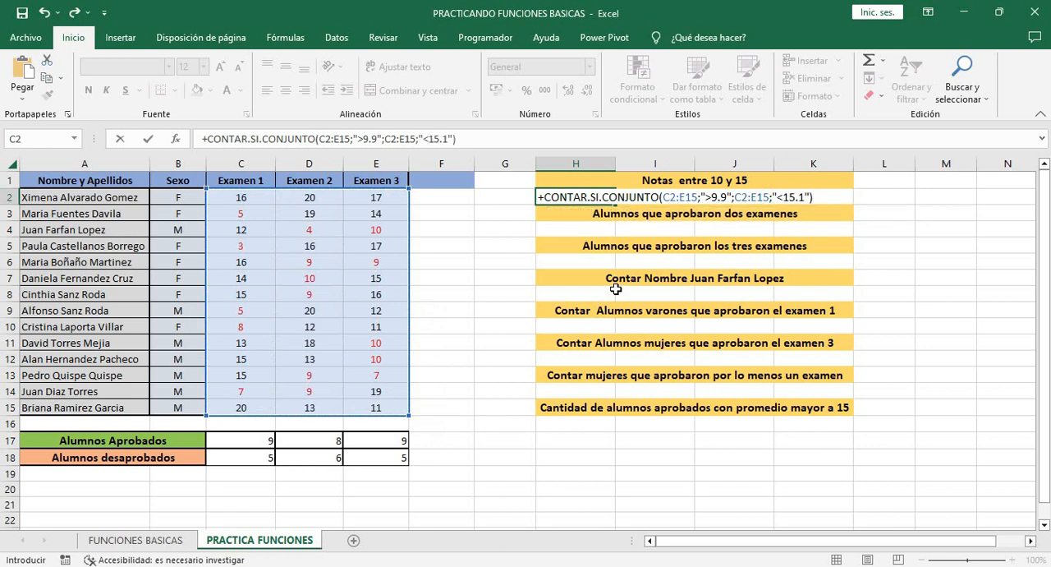
{"action": "key", "text": "Return"}
{"action": "left_click", "coordinate": [590, 196]}
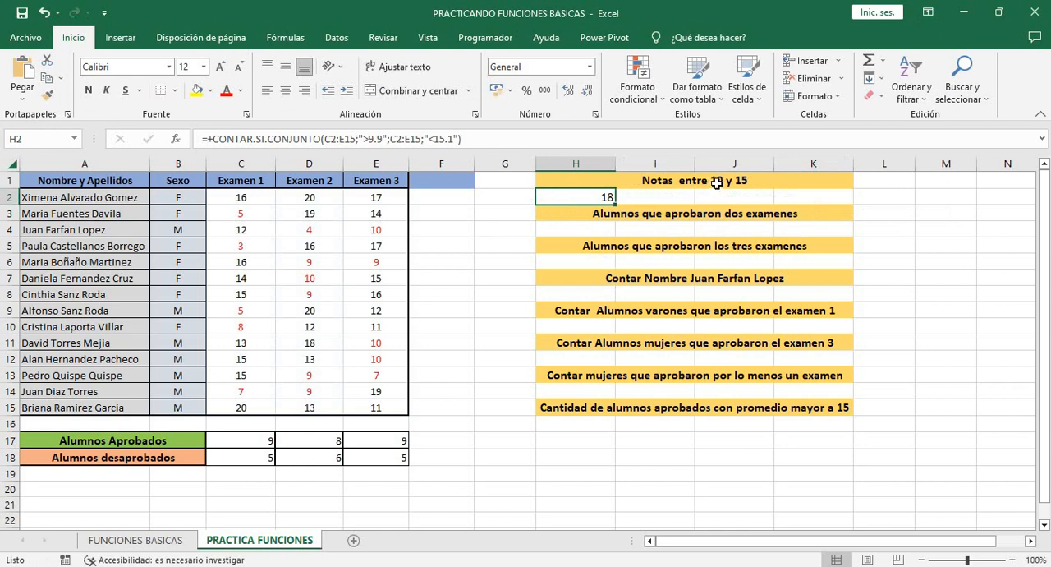
Highlight the grades between 10 and 15 in yellow to check the count, and undo the highlighting
{"action": "left_click", "coordinate": [258, 198]}
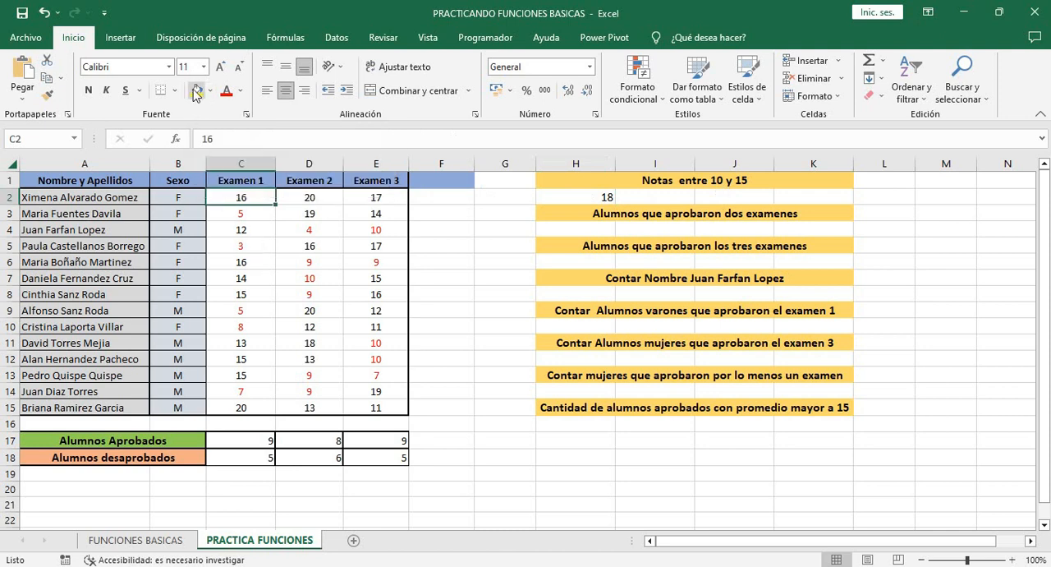
{"action": "left_click", "coordinate": [512, 375]}
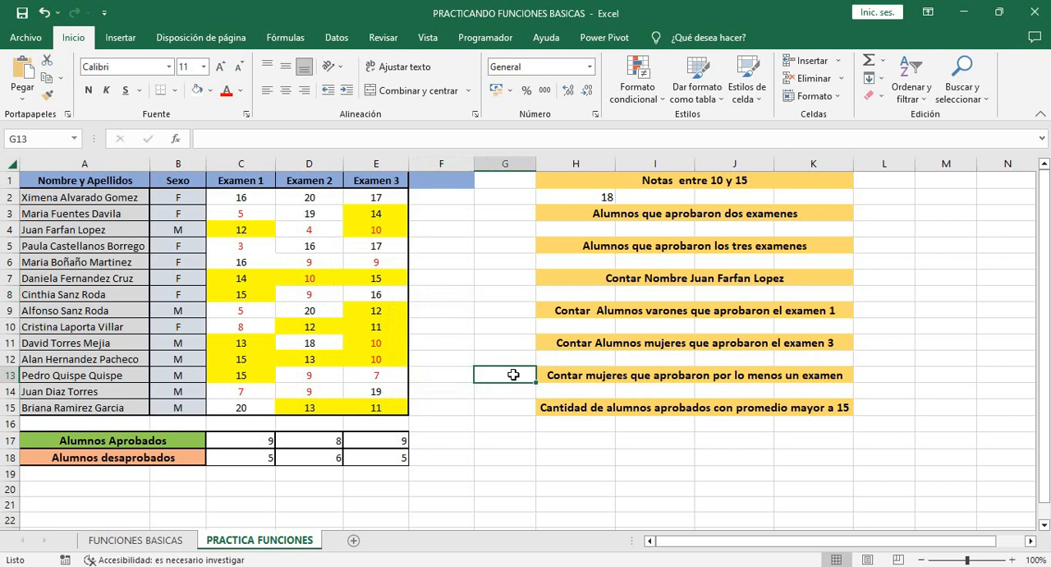
{"action": "key", "text": "ctrl+z"}
Add the header "Contar 2" in F1 for a helper column beside Examen 3
{"action": "left_click", "coordinate": [601, 231]}
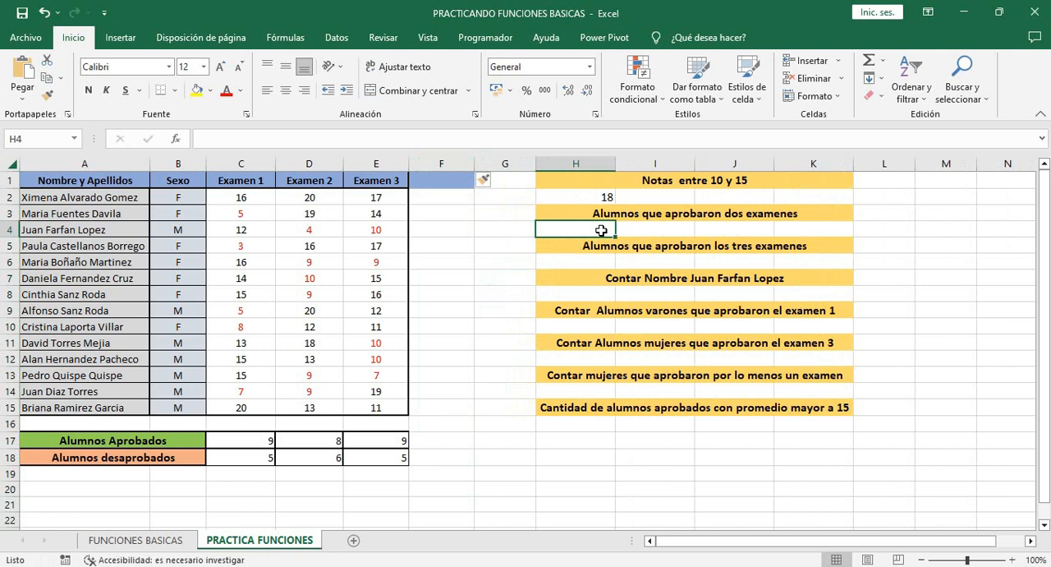
{"action": "left_click", "coordinate": [437, 179]}
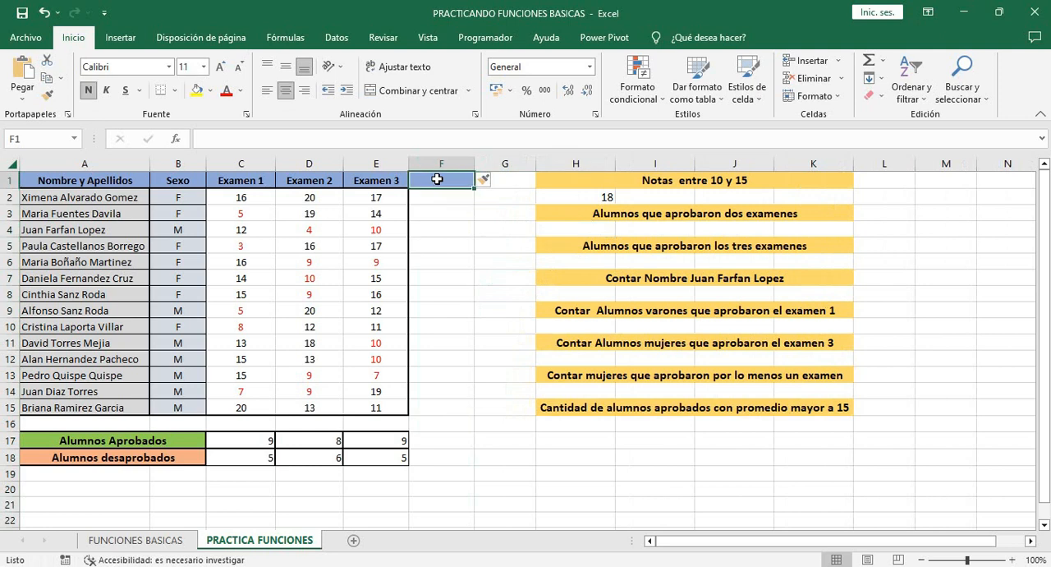
{"action": "type", "text": "Contar 2"}
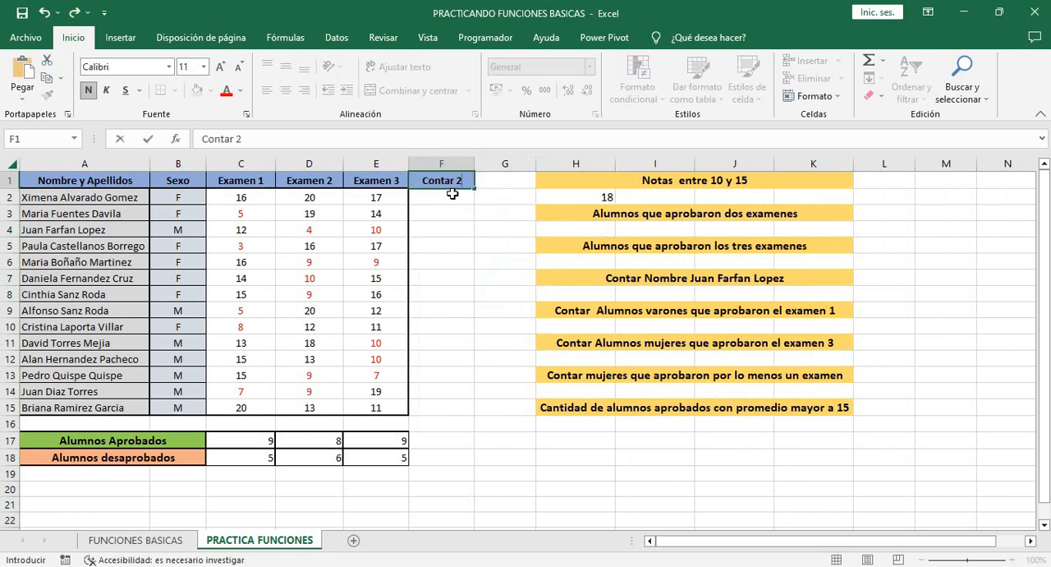
Count each student's passed exams with CONTAR.SI over C2:E2 and criterion ">10" in F2, and copy the formula down to F15
{"action": "left_click", "coordinate": [454, 198]}
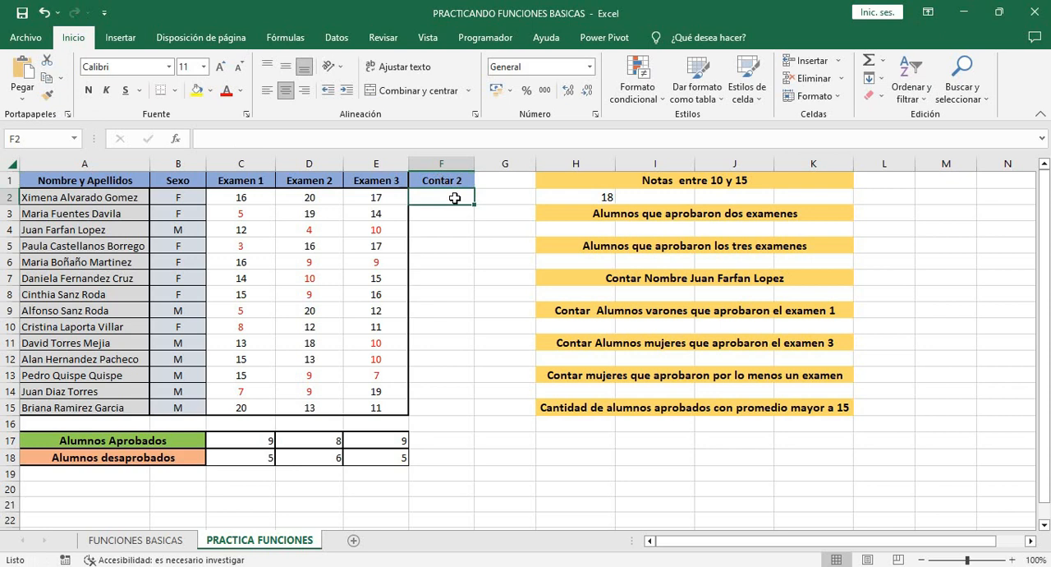
{"action": "type", "text": "+CONTAR.SI("}
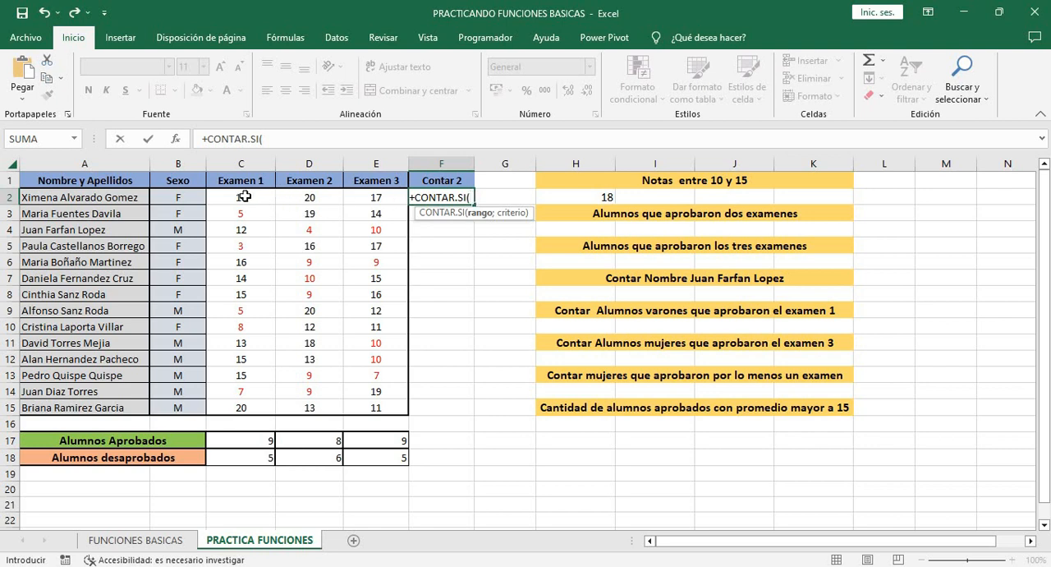
{"action": "left_click_drag", "start_coordinate": [245, 196], "coordinate": [376, 199]}
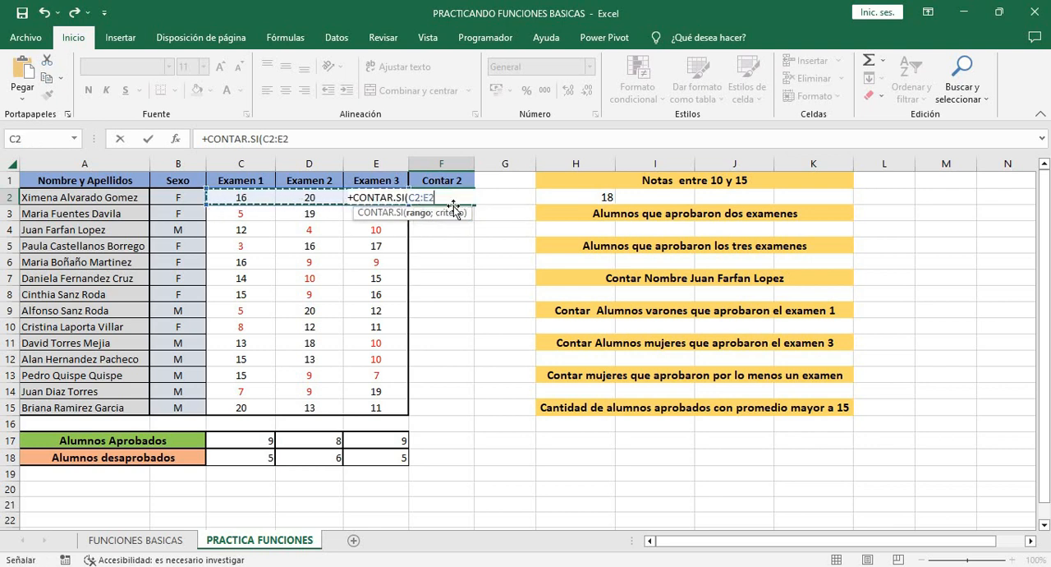
{"action": "type", "text": ";"}
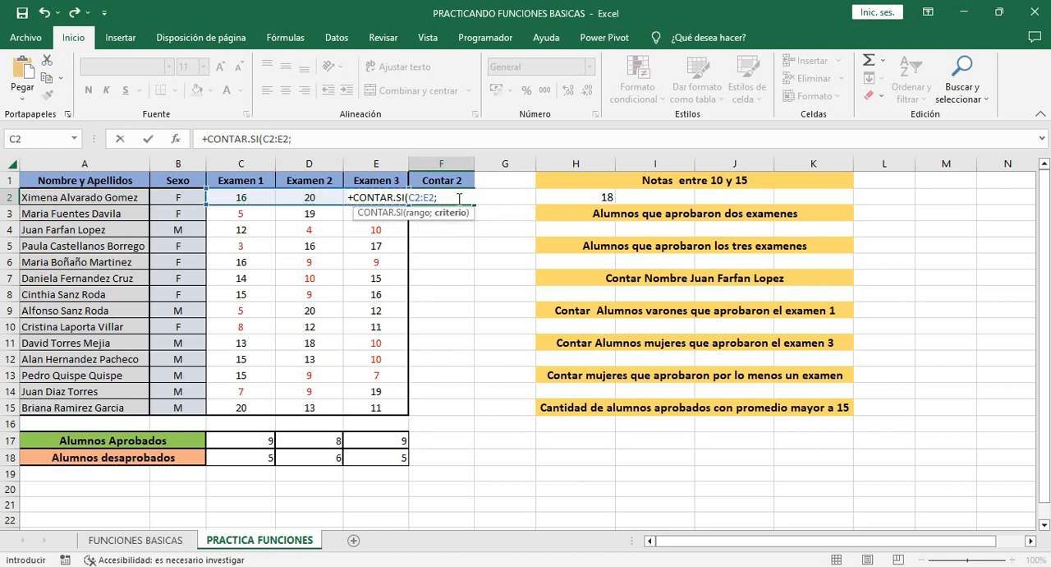
{"action": "type", "text": "\""}
{"action": "type", "text": ">10\")"}
{"action": "key", "text": "Return"}
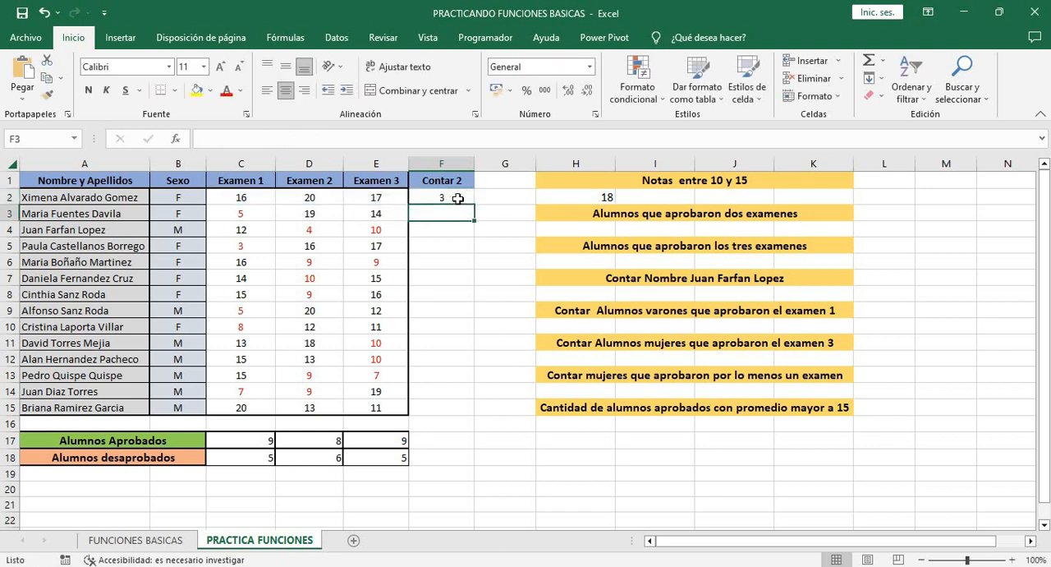
{"action": "left_click", "coordinate": [458, 198]}
{"action": "left_click_drag", "start_coordinate": [473, 205], "coordinate": [477, 415]}
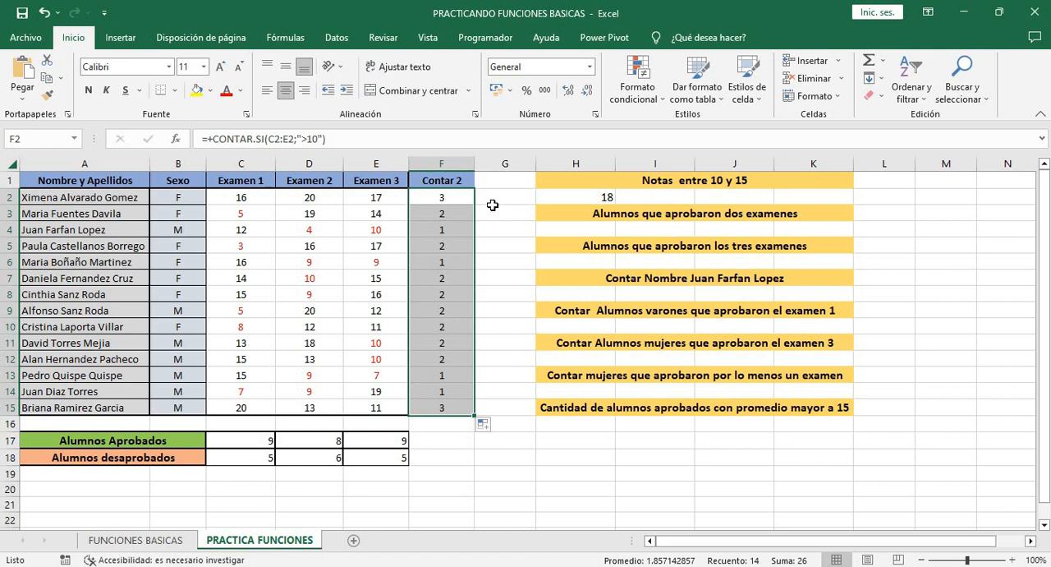
Count the students who passed two exams in H4 using CONTAR.SI over F2:F15 with the criterion "=2"
{"action": "left_click", "coordinate": [578, 231]}
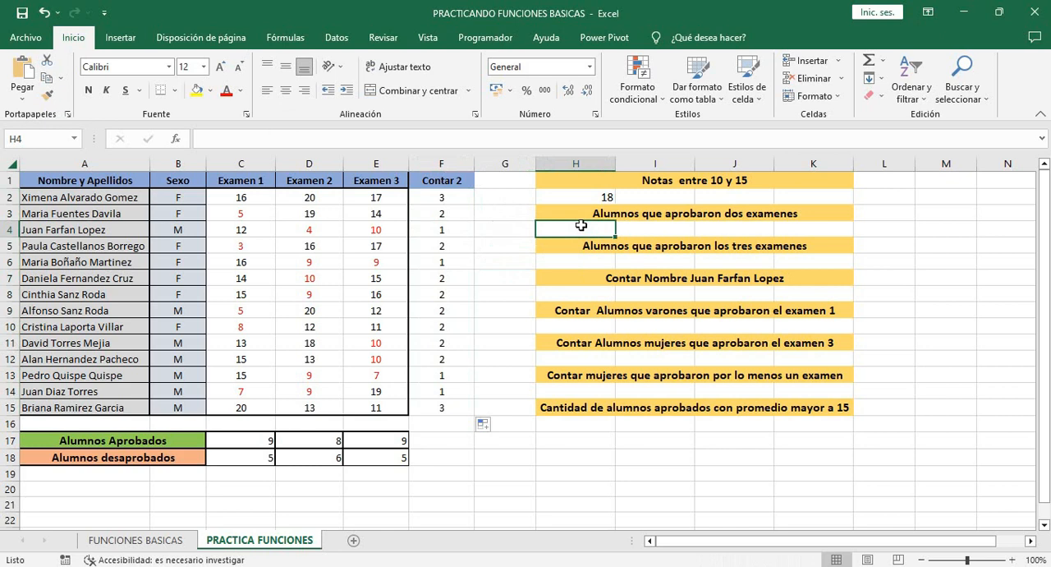
{"action": "type", "text": "+CONTAR.SI("}
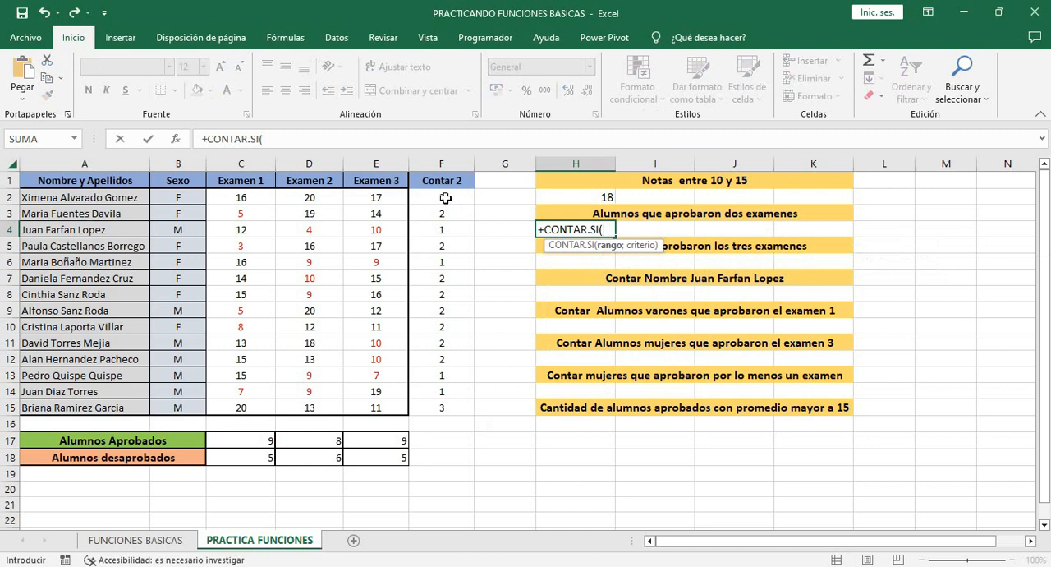
{"action": "left_click_drag", "start_coordinate": [445, 198], "coordinate": [441, 404]}
{"action": "type", "text": ";"}
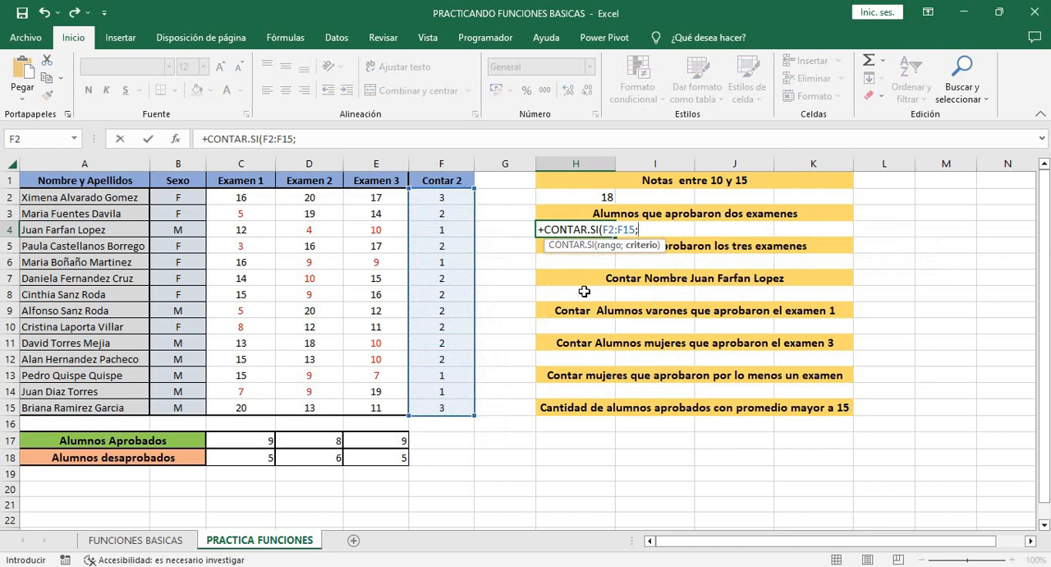
{"action": "type", "text": "\"=2\")"}
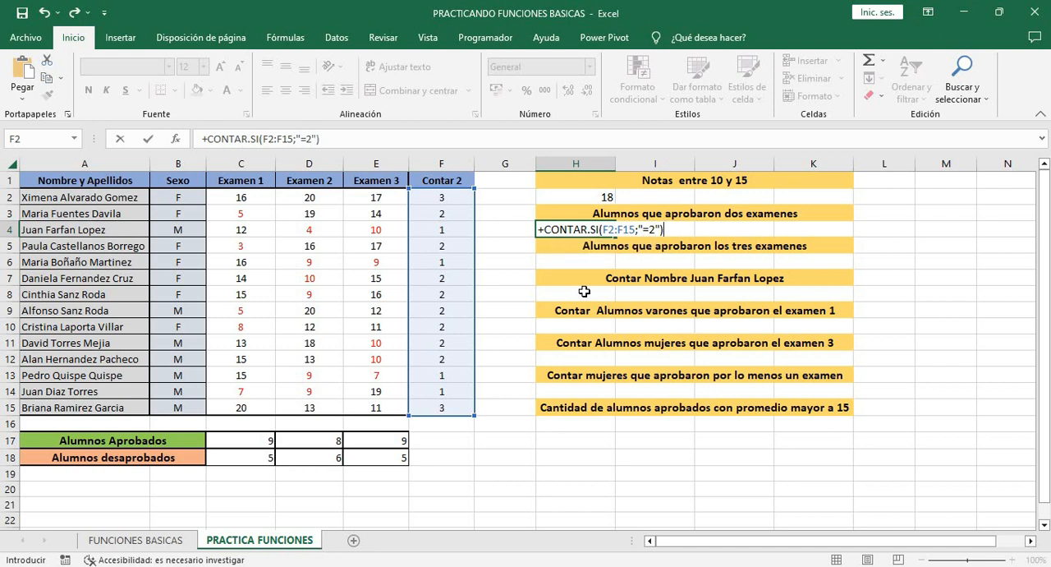
{"action": "key", "text": "Return"}
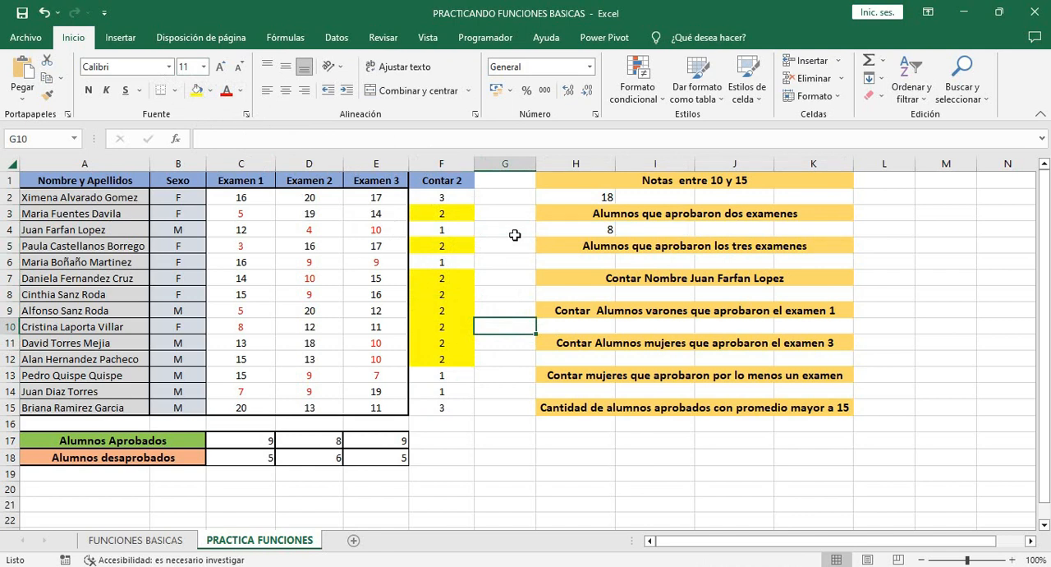
Count the women who passed Examen 3 in H12 using CONTAR.SI.CONJUNTO with E2:E15 ">10" and B2:B15 "=F"
{"action": "left_click", "coordinate": [603, 359]}
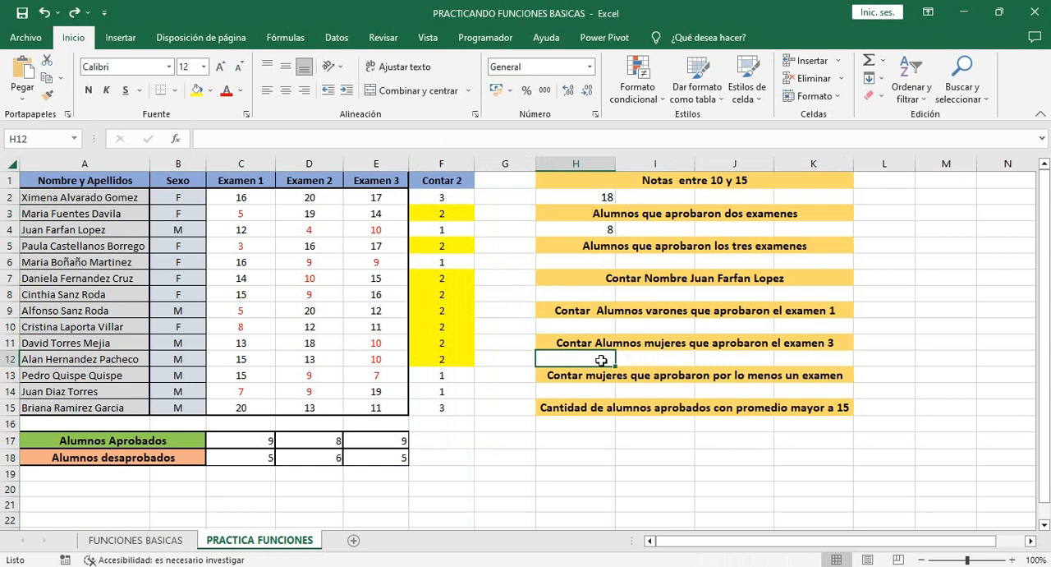
{"action": "type", "text": "+CONTAR.SI.CONJUNTO("}
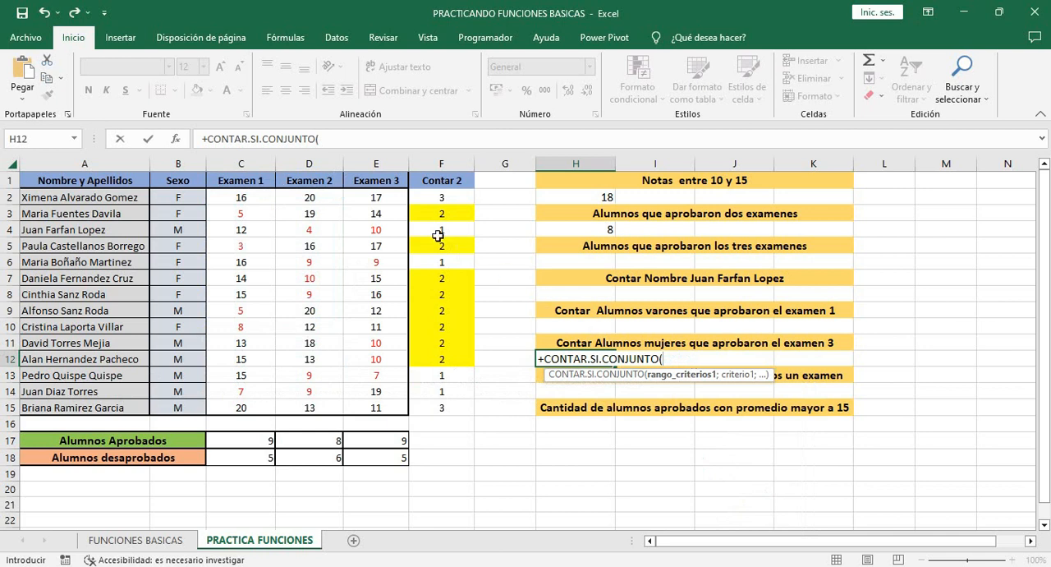
{"action": "left_click_drag", "start_coordinate": [382, 197], "coordinate": [378, 407]}
{"action": "type", "text": ";"}
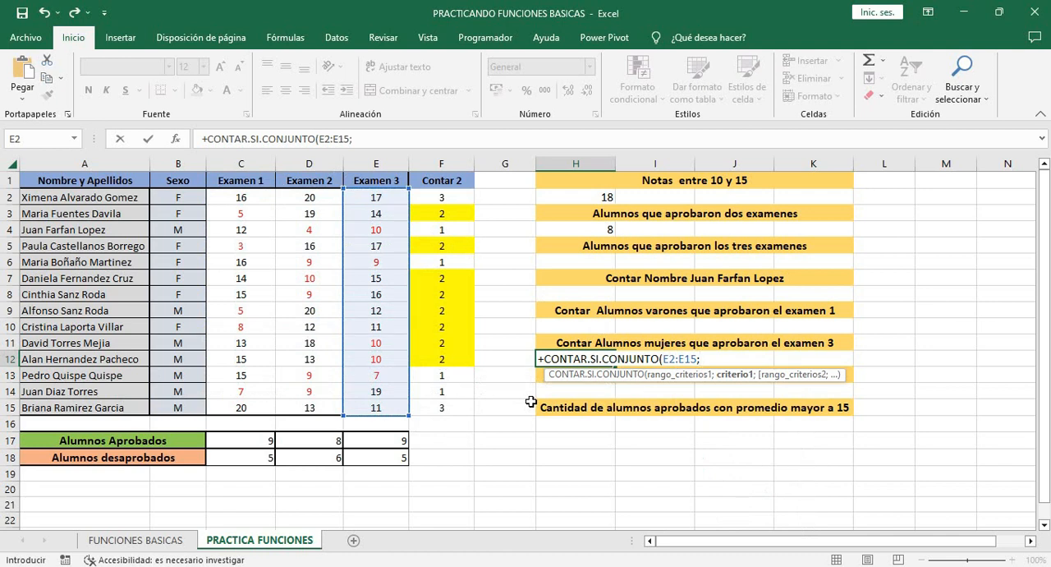
{"action": "type", "text": "\">10\";"}
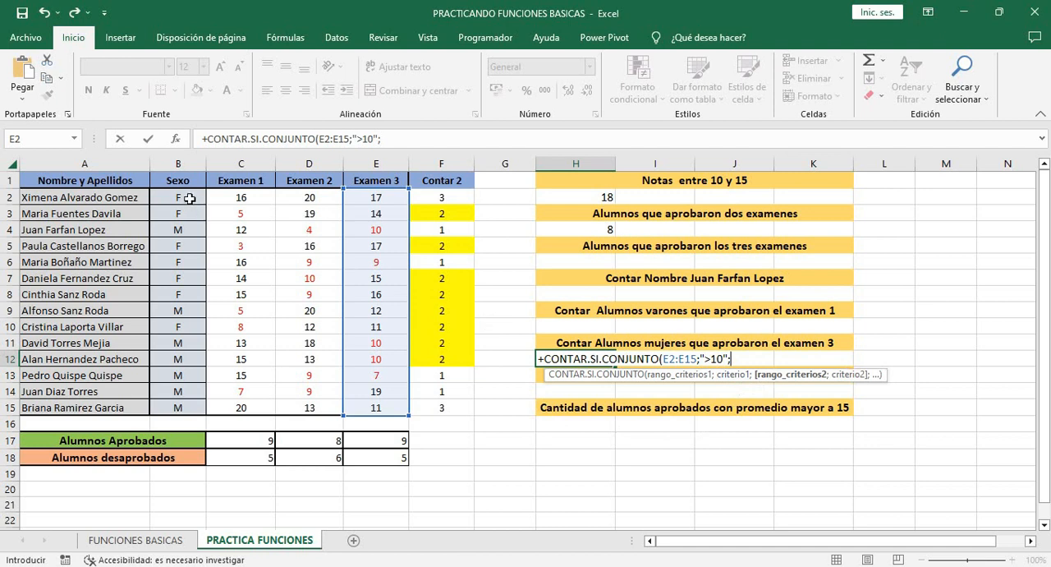
{"action": "left_click_drag", "start_coordinate": [190, 199], "coordinate": [191, 405]}
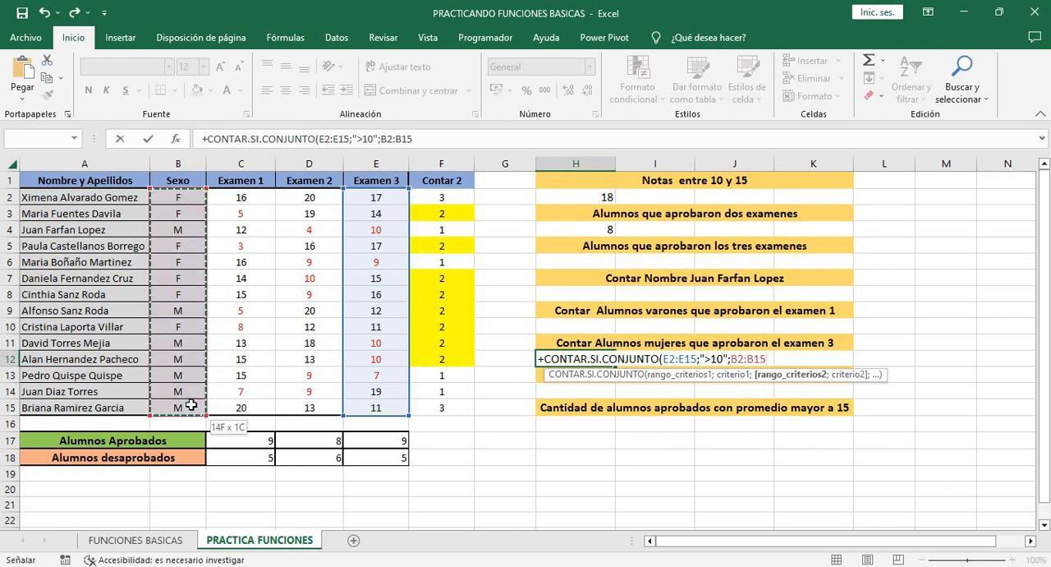
{"action": "type", "text": ";\"="}
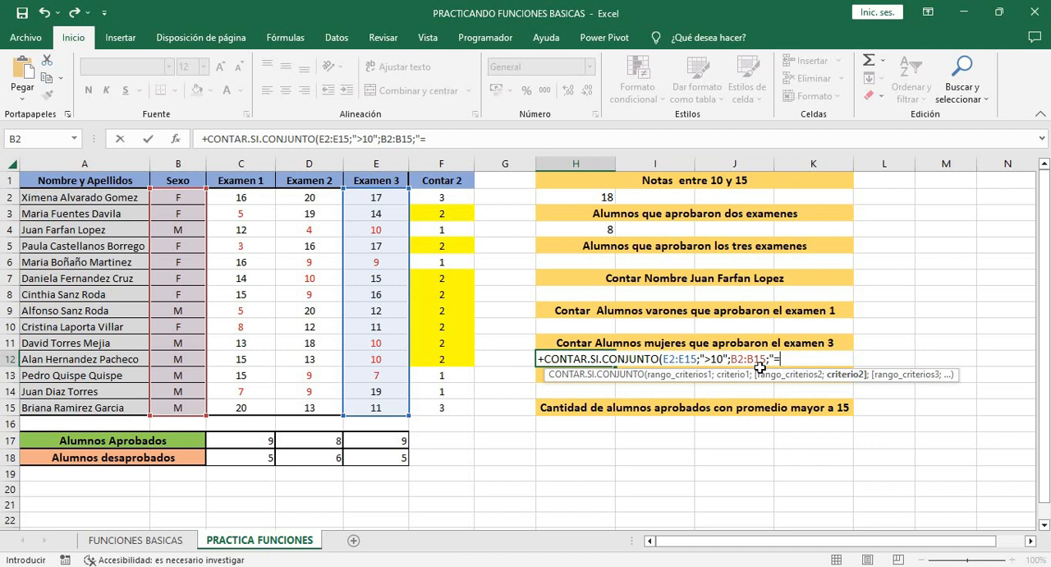
{"action": "type", "text": "F\")"}
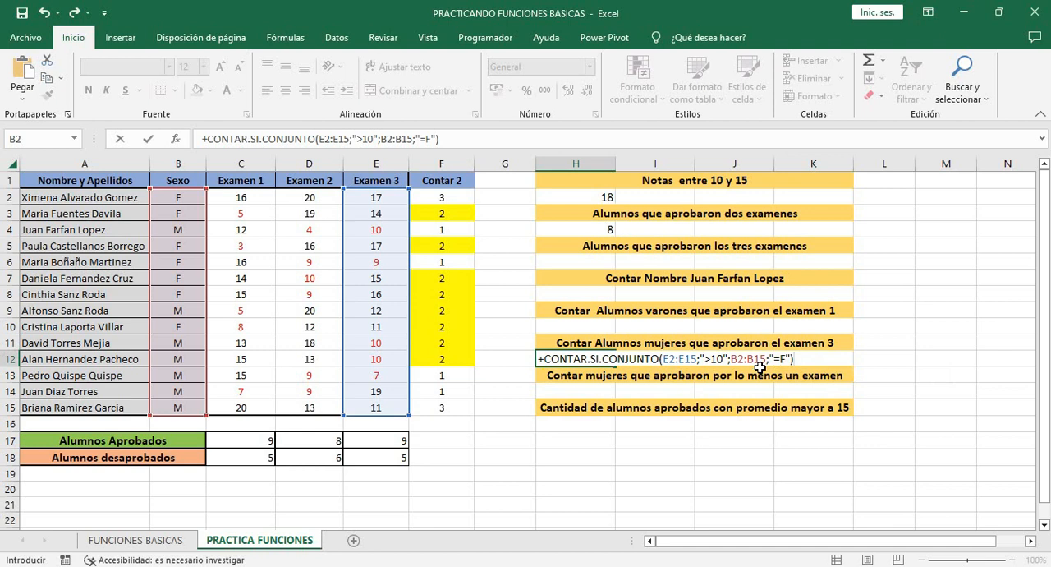
{"action": "key", "text": "Return"}
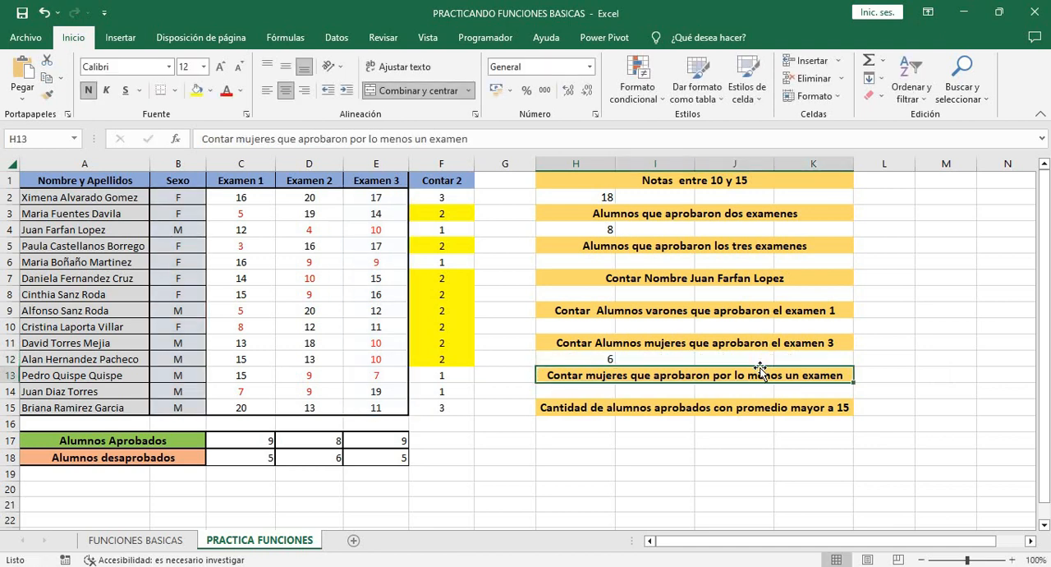
{"action": "left_click", "coordinate": [596, 355]}
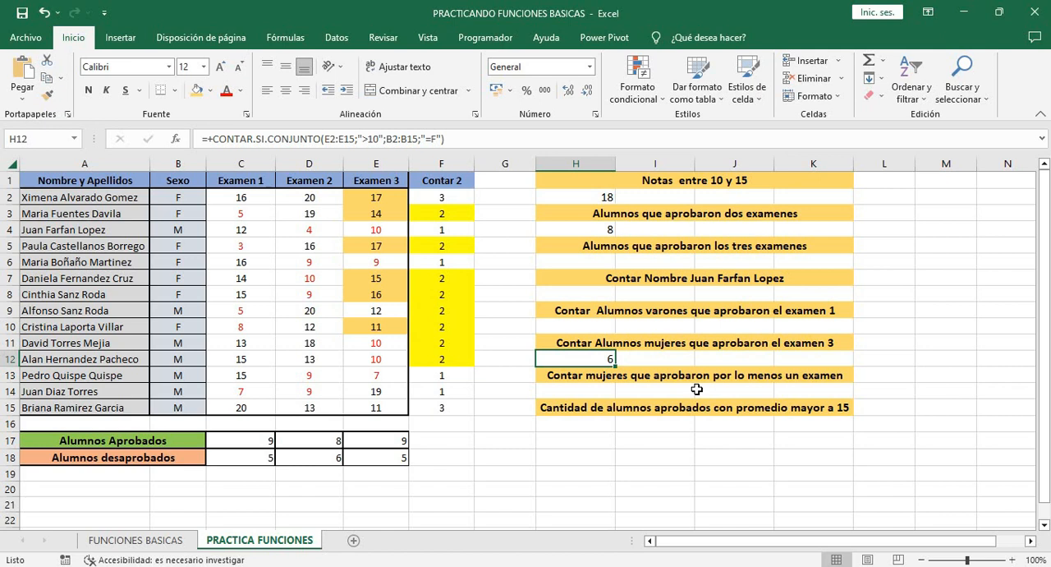
{"action": "key", "text": "Down"}
{"action": "key", "text": "Down"}
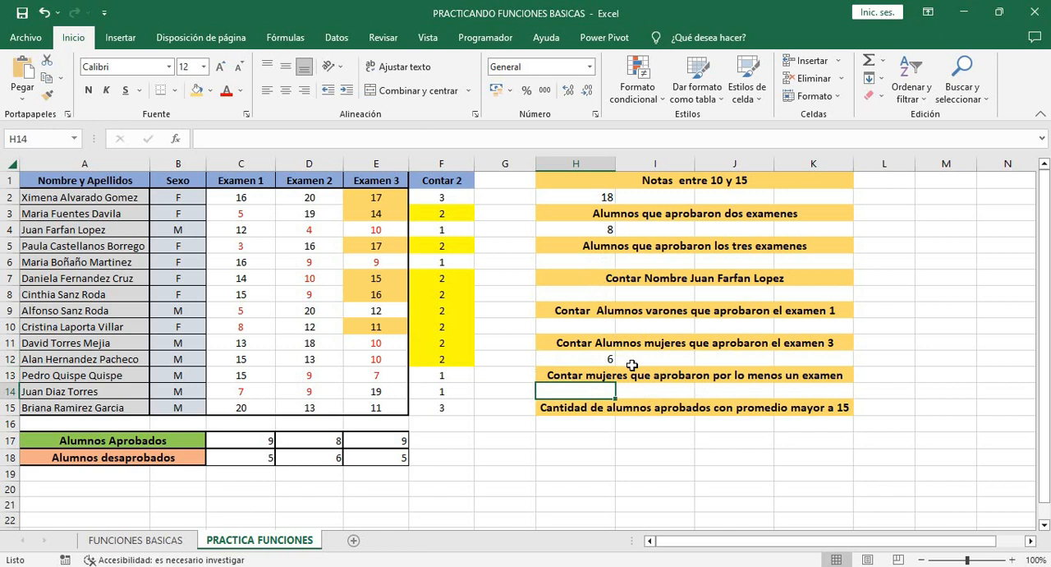
{"action": "left_click", "coordinate": [801, 460]}
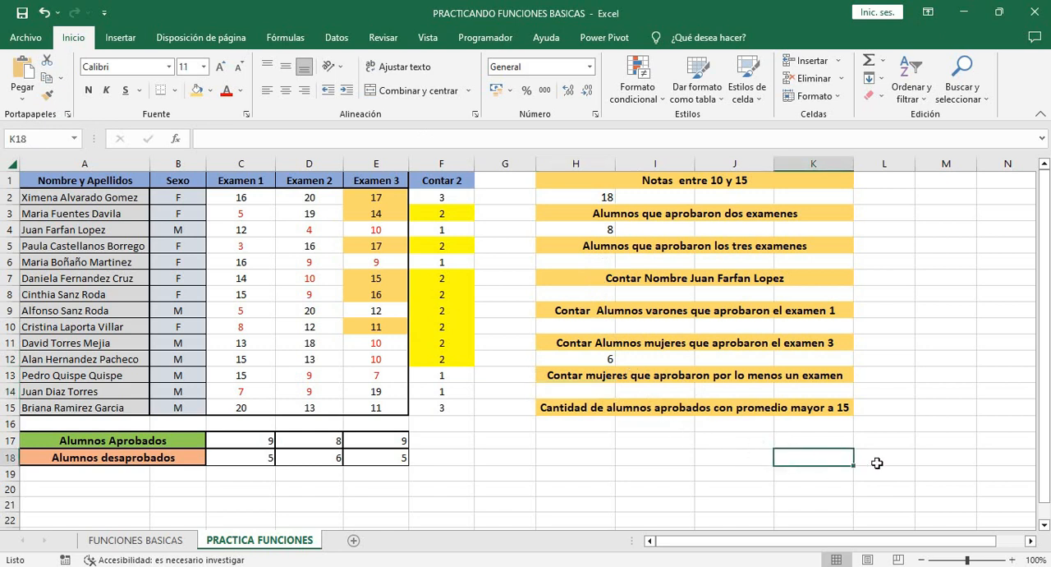